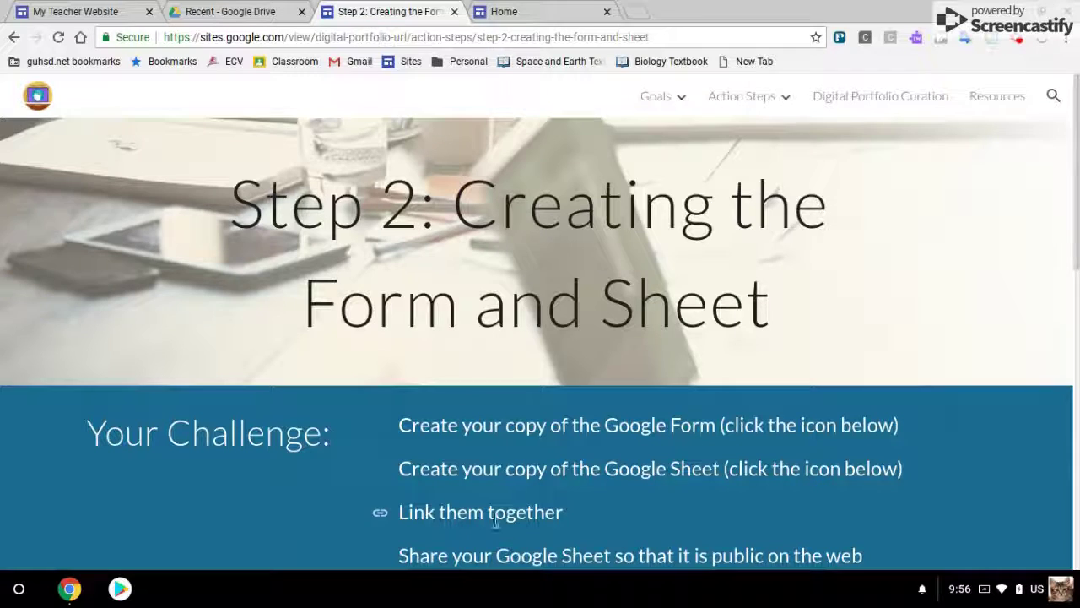
# Scroll the Step 2 page down until the Copy the Form and Copy the Sheet icons show.
pyautogui.moveTo(719, 94)
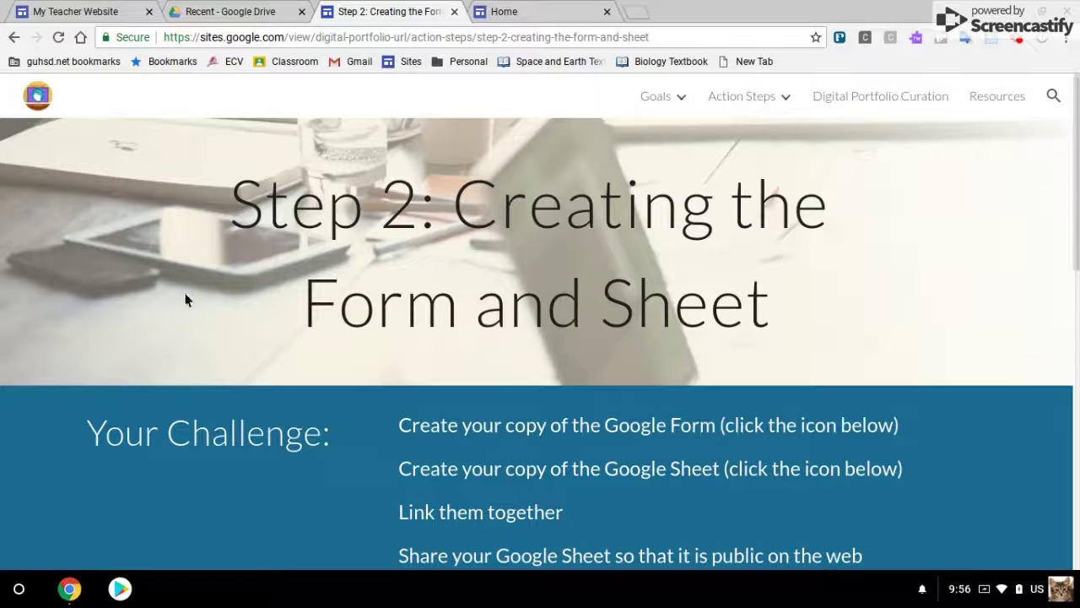
pyautogui.scroll(-1, 212, 334)
pyautogui.scroll(-2, 211, 334)
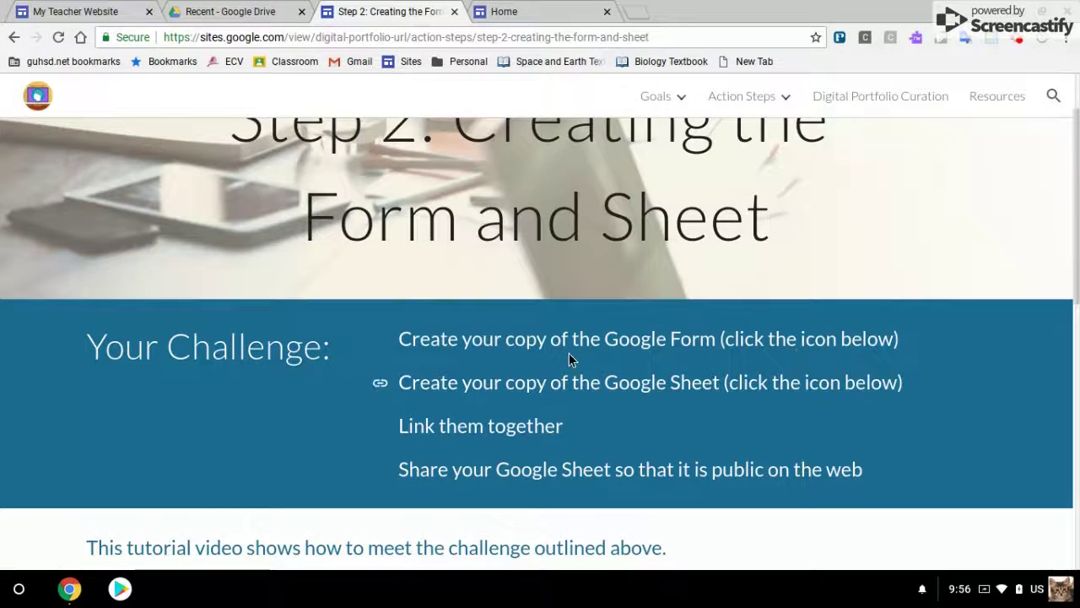
pyautogui.scroll(-5, 243, 360)
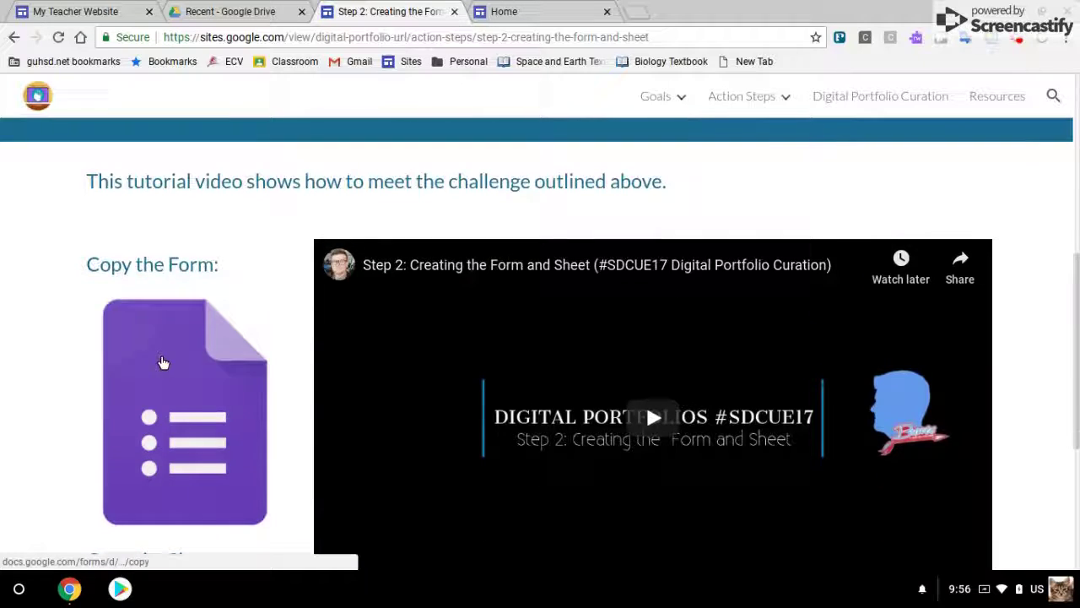
pyautogui.scroll(-3, 164, 363)
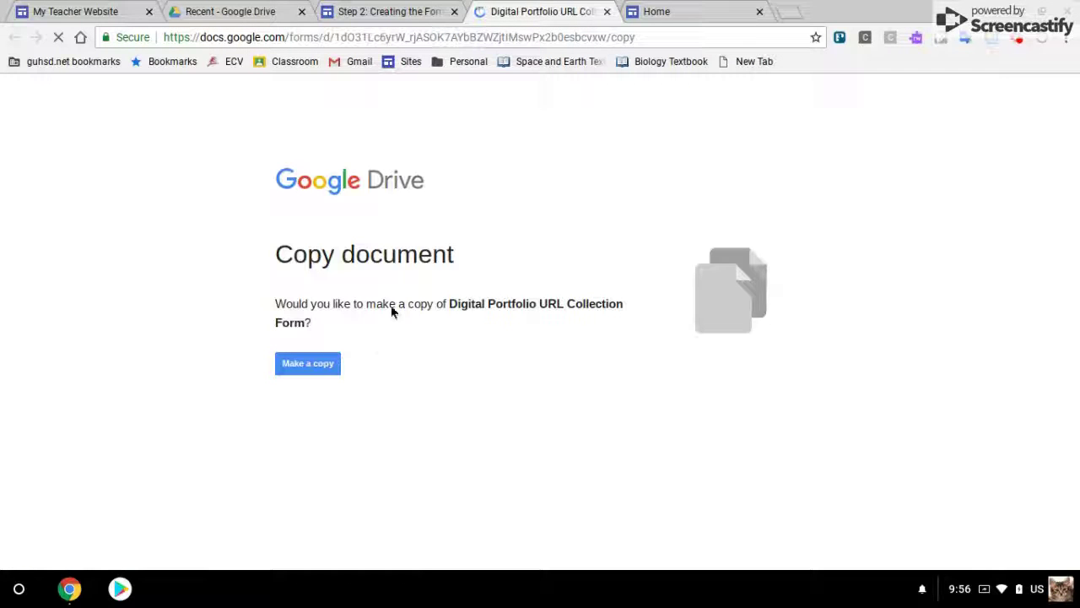
# Make a copy of the 2018-2019 Digital Portfolio URL Collection Form (Master Template).
pyautogui.click(318, 368)
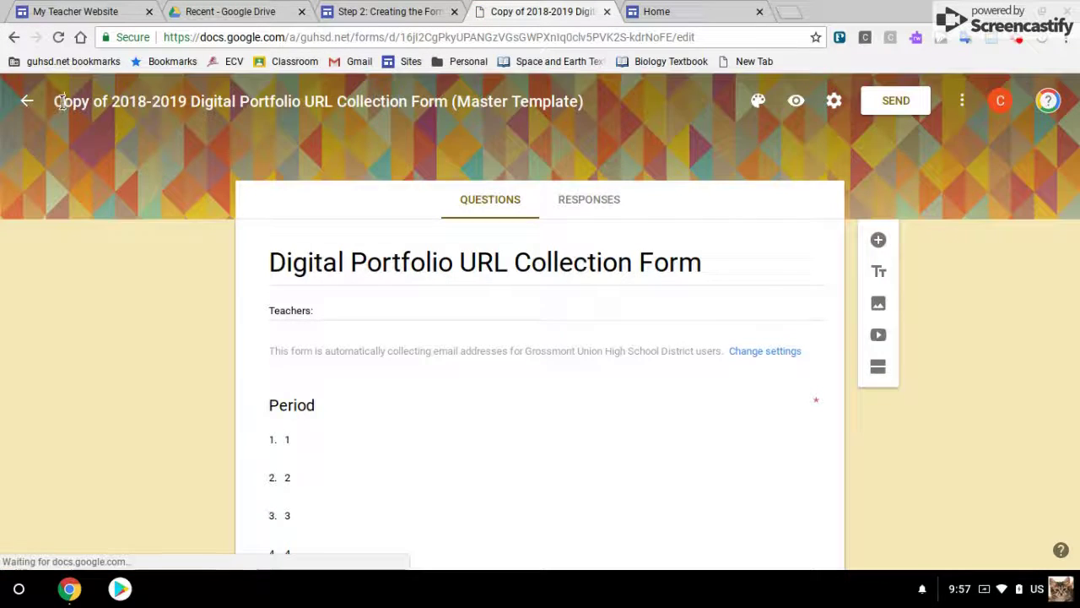
# Prefix the form's file name with 'Sample' and its heading with 'Sample Copy of the'.
pyautogui.click(59, 100)
pyautogui.click(544, 382)
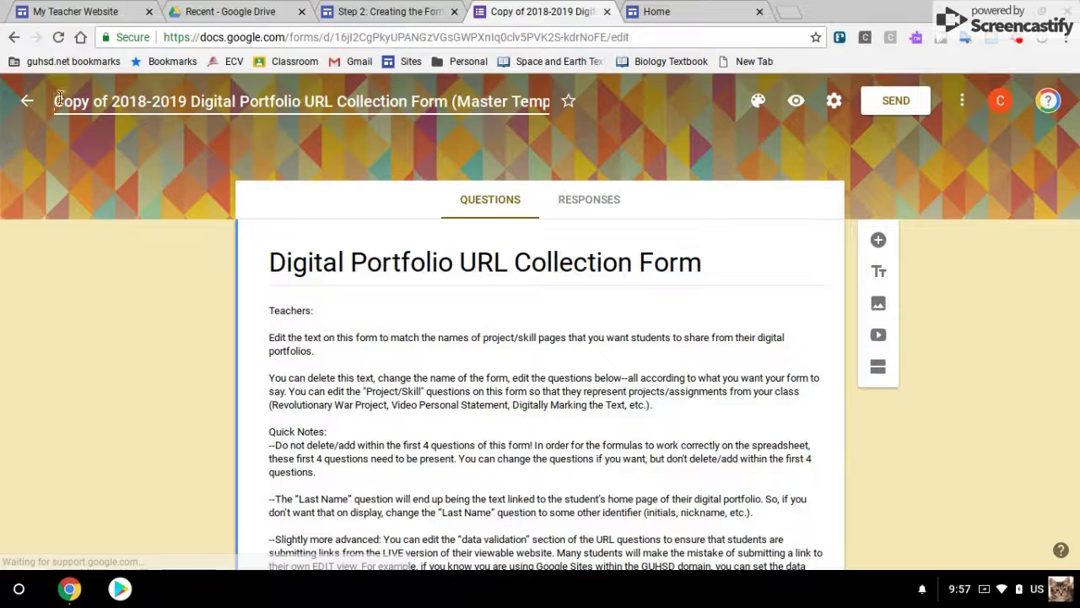
pyautogui.write('Sample')
pyautogui.click(363, 276)
pyautogui.write('Sample Copy of the')
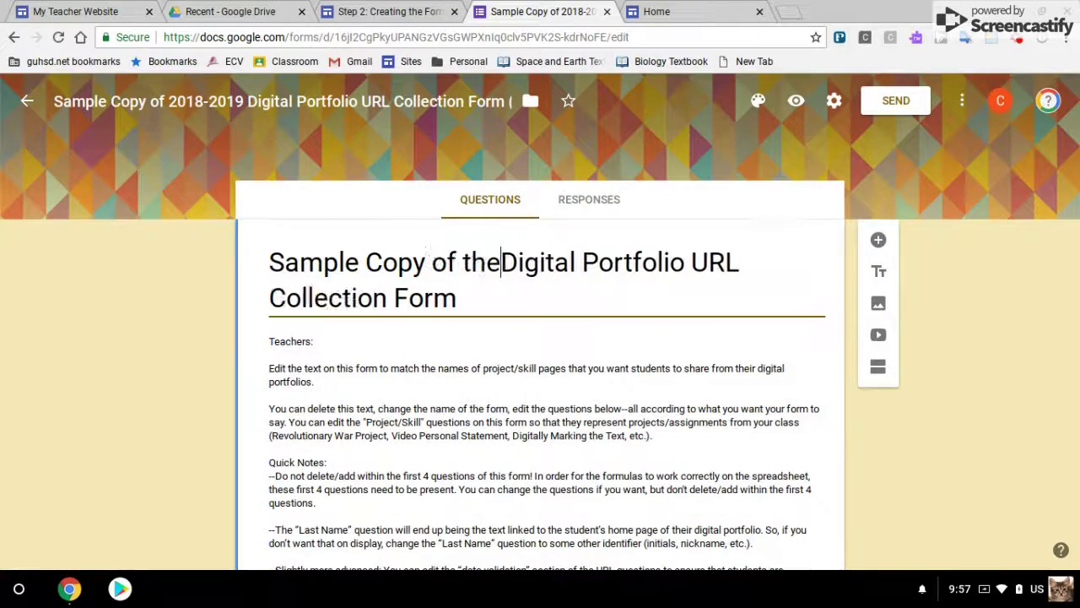
# Delete the entire form description text.
pyautogui.click(349, 390)
pyautogui.hotkey('ctrl', 'a')
pyautogui.click(345, 246)
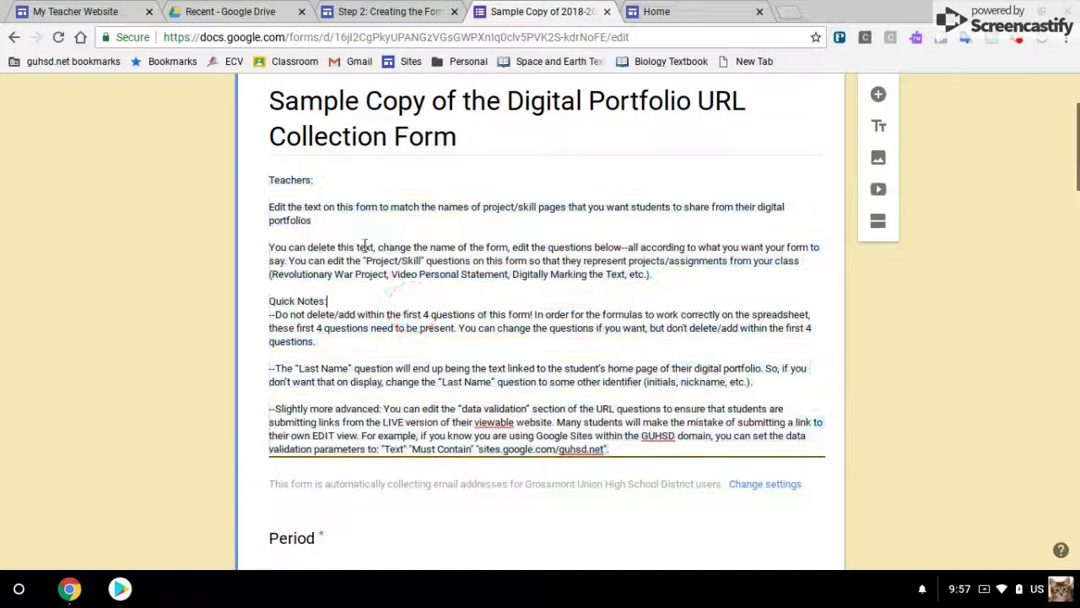
pyautogui.click(270, 190)
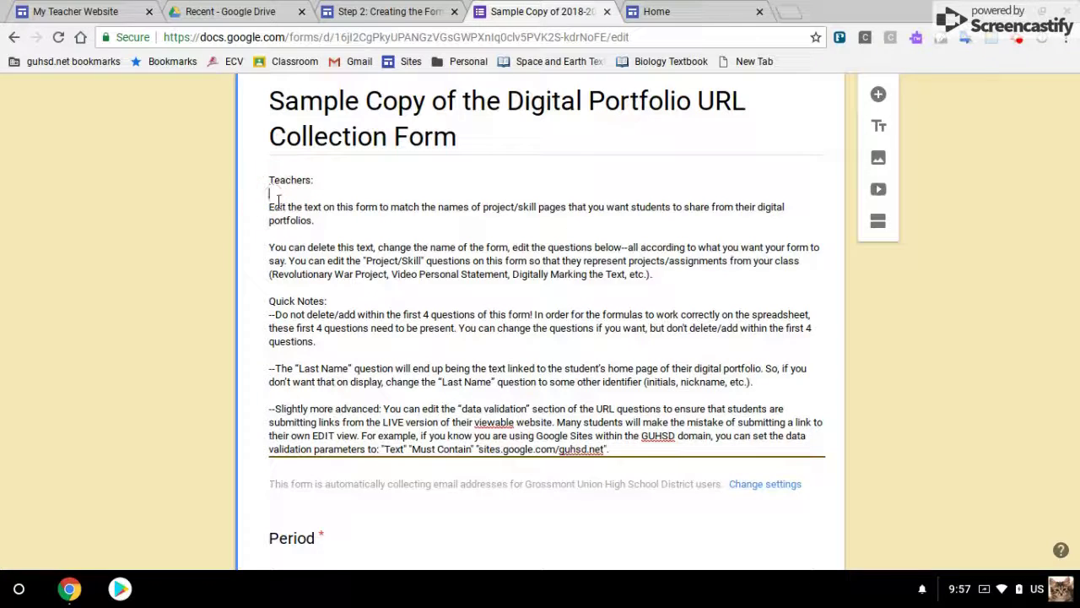
pyautogui.click(266, 192)
pyautogui.moveTo(271, 180); pyautogui.dragTo(731, 464)
pyautogui.press('BackSpace')
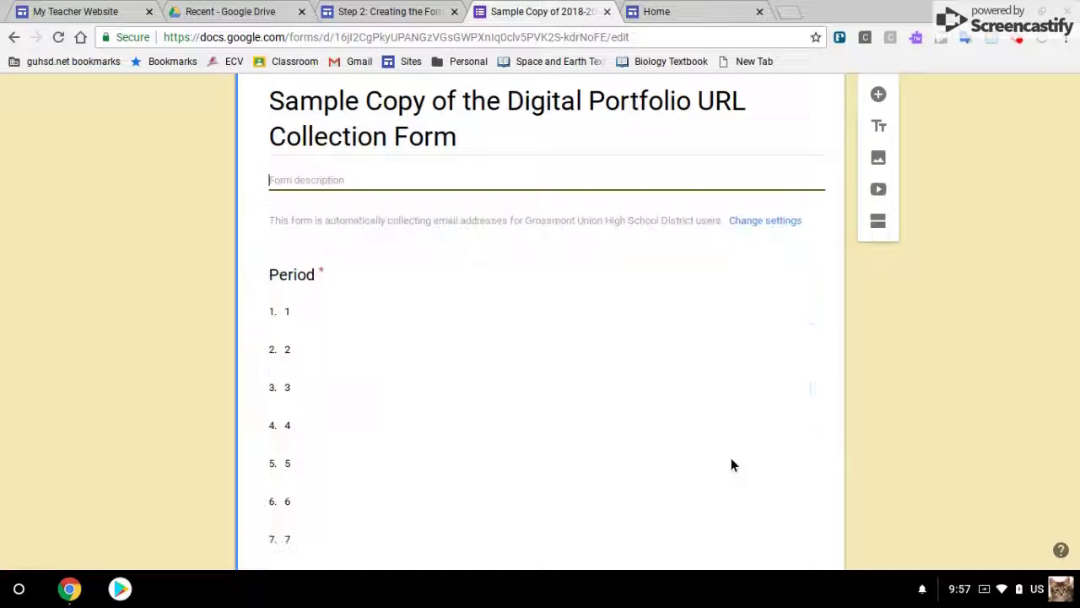
# Rename the Project/Skill 1 question to 'Link To Home Page'.
pyautogui.scroll(-5, 155, 355)
pyautogui.scroll(3, 198, 340)
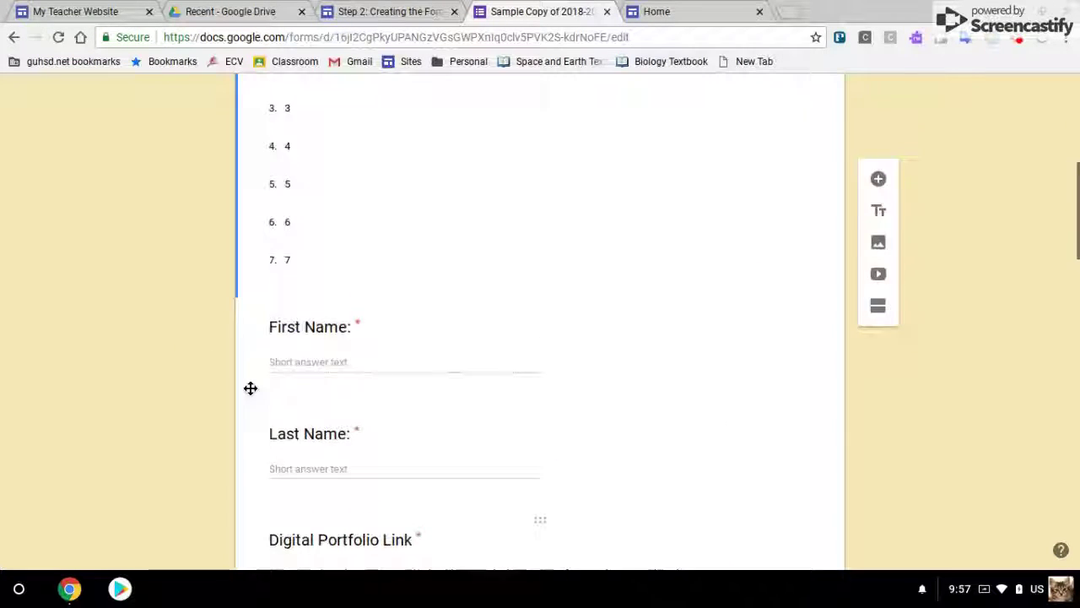
pyautogui.scroll(3, 366, 335)
pyautogui.scroll(-3, 362, 347)
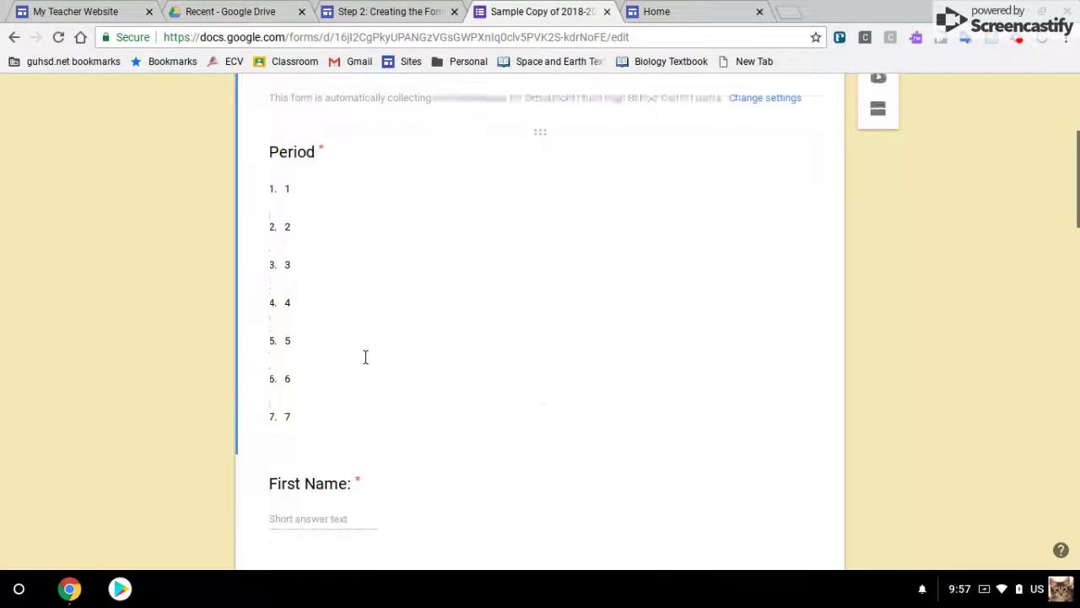
pyautogui.scroll(-3, 368, 351)
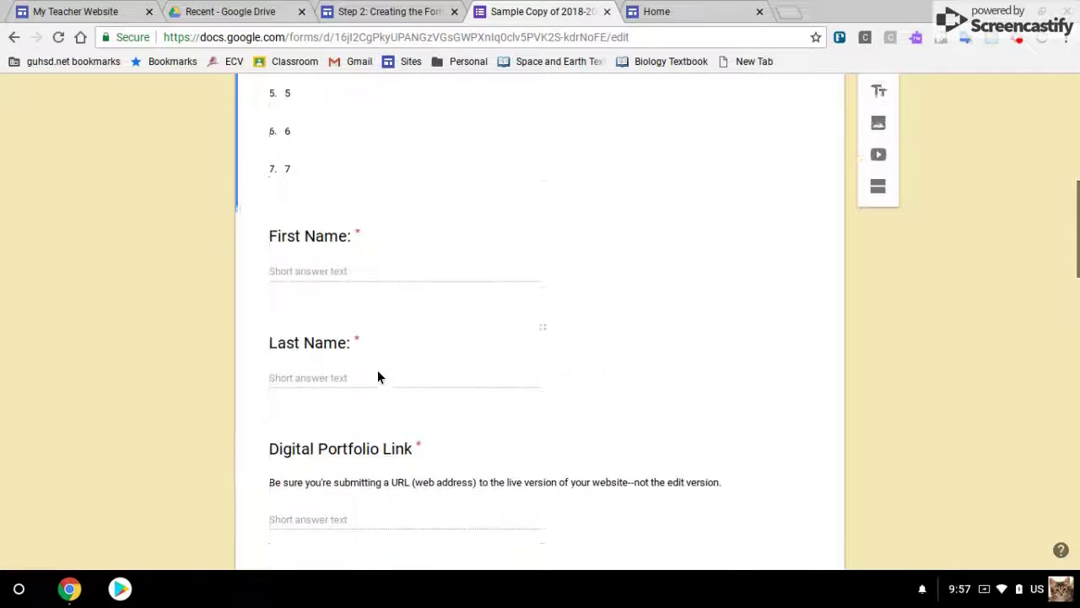
pyautogui.scroll(-3, 366, 403)
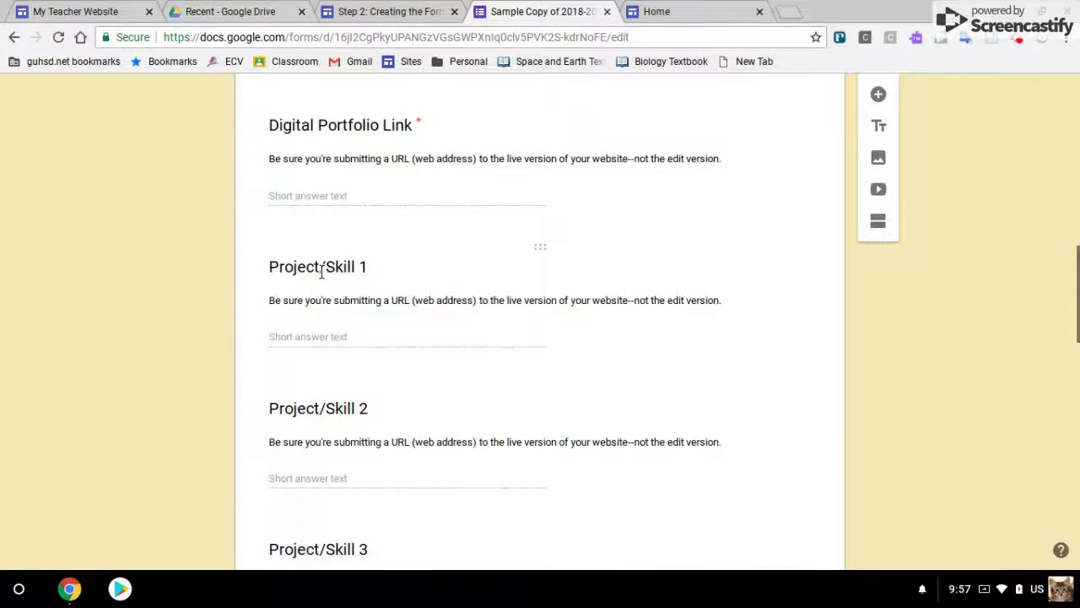
pyautogui.click(321, 271)
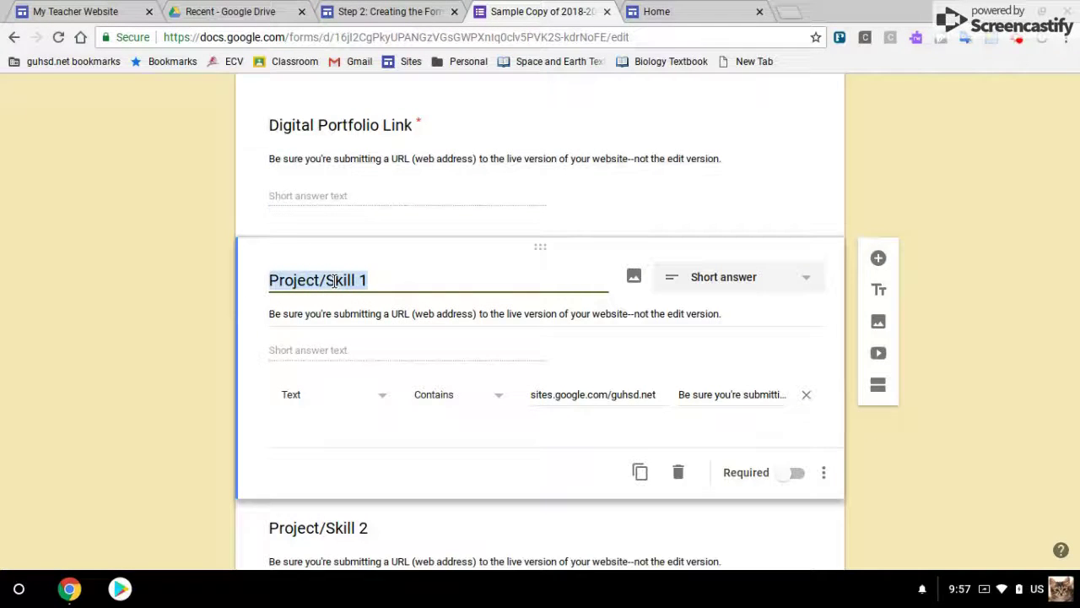
pyautogui.write('Link TO')
pyautogui.press('BackSpace')
pyautogui.write('o Home Page')
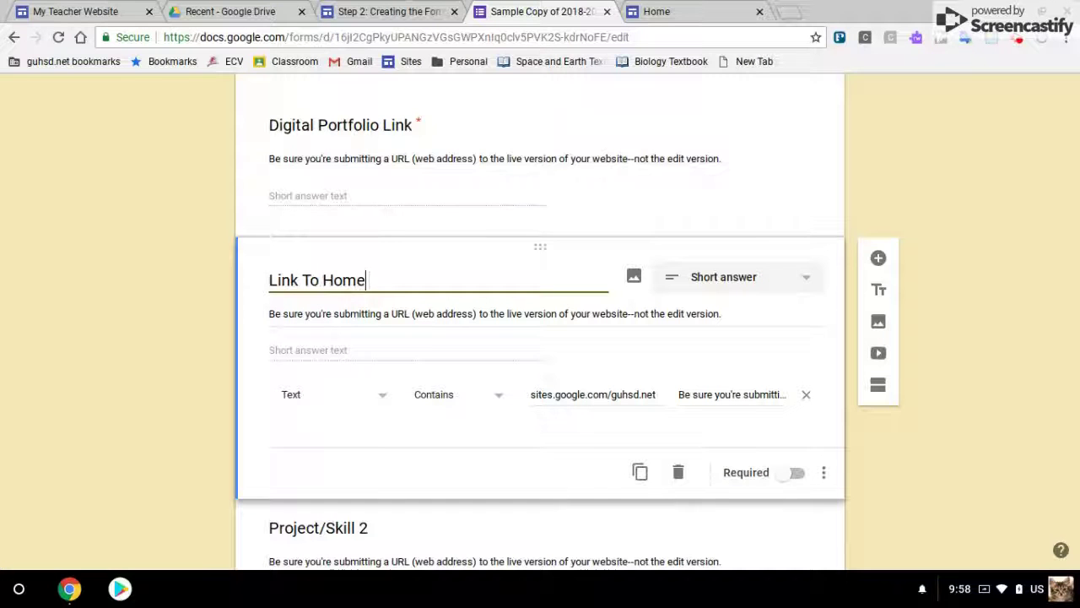
pyautogui.click(162, 355)
# Rename the Project/Skill 2 question to 'History Project'.
pyautogui.scroll(-3, 175, 409)
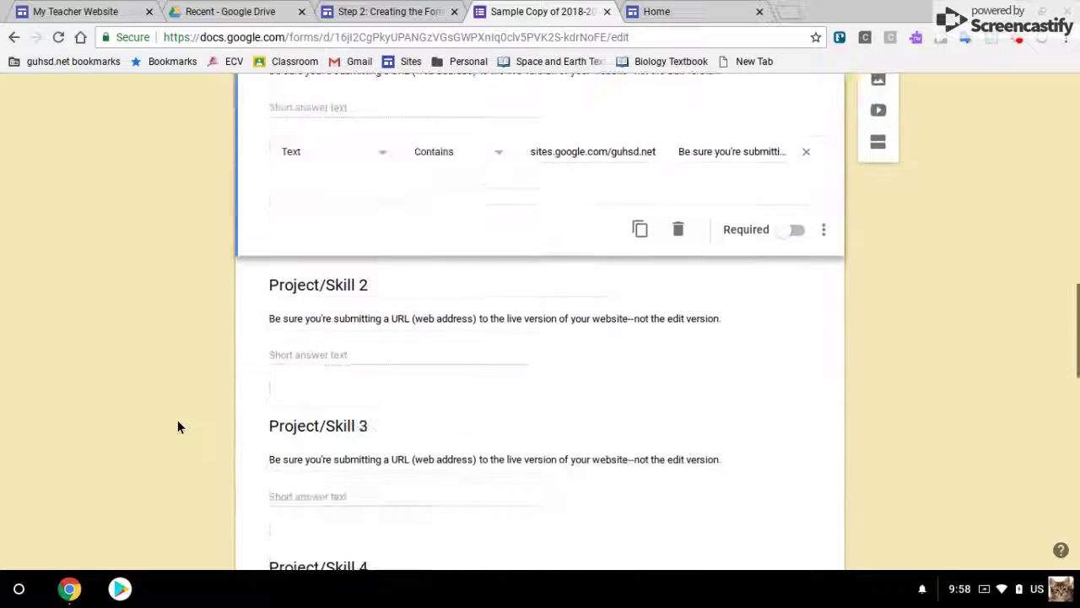
pyautogui.click(304, 284)
pyautogui.click(301, 270)
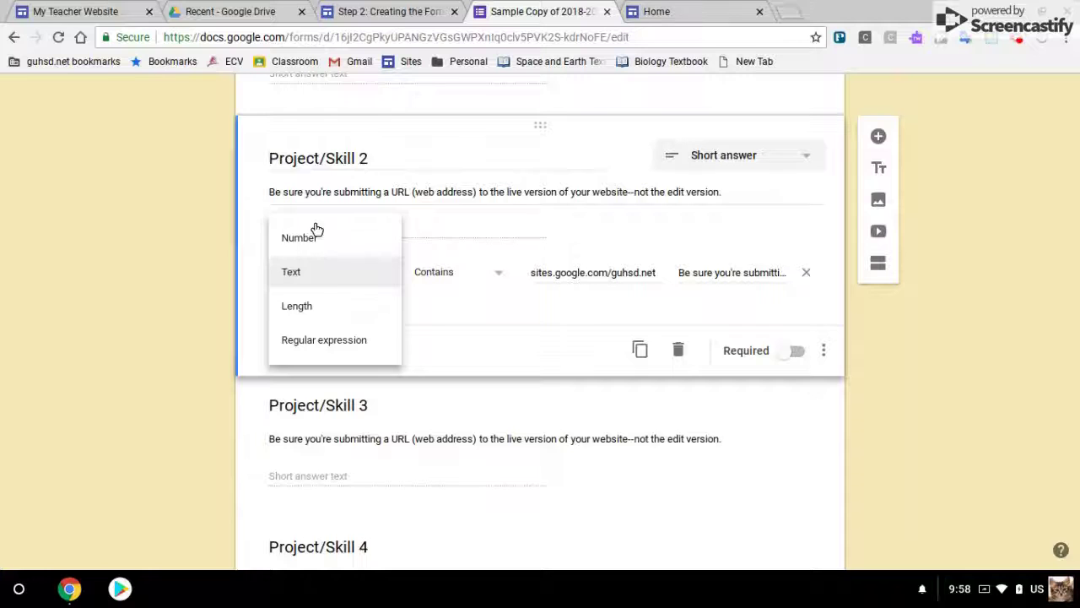
pyautogui.tripleClick(313, 161)
pyautogui.write('History Project')
# From the Step 2 Sites page, make a copy of the response spreadsheet.
pyautogui.scroll(4, 135, 209)
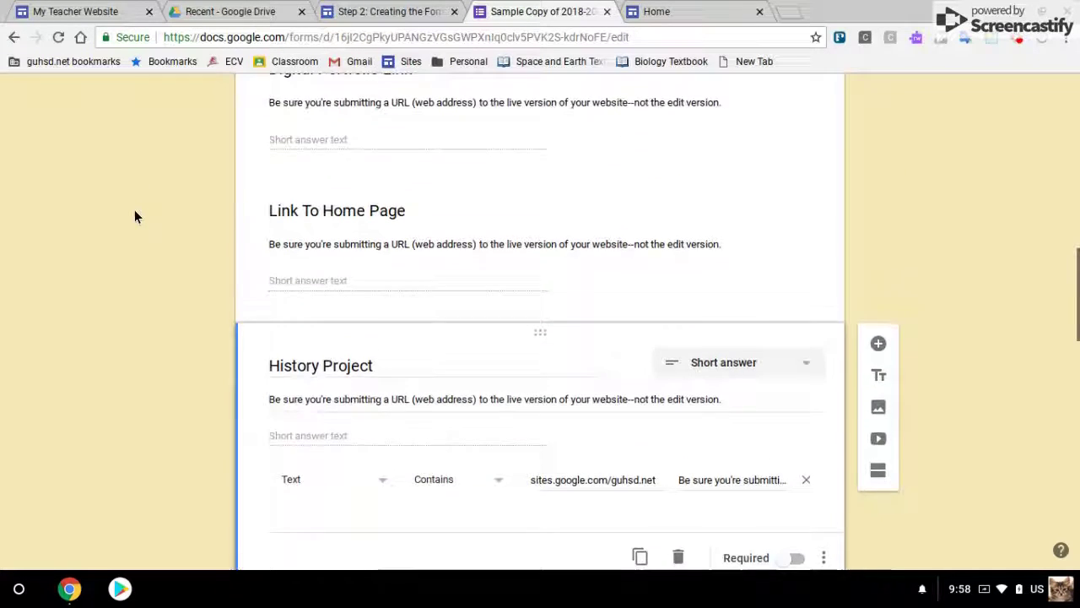
pyautogui.scroll(-2, 201, 263)
pyautogui.scroll(-5, 287, 379)
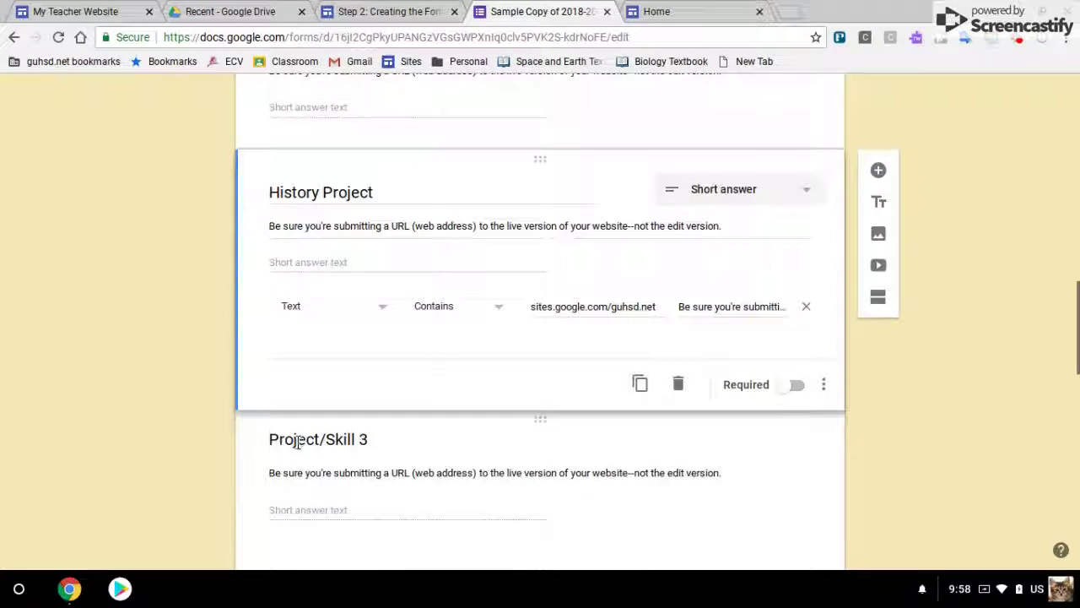
pyautogui.scroll(-3, 315, 437)
pyautogui.scroll(10, 316, 443)
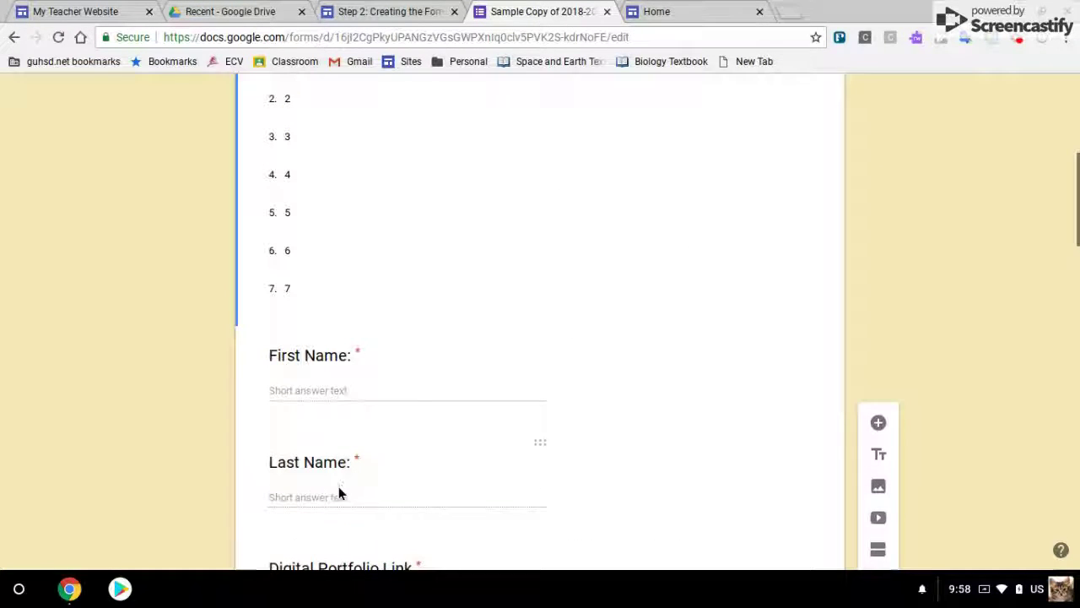
pyautogui.scroll(5, 334, 354)
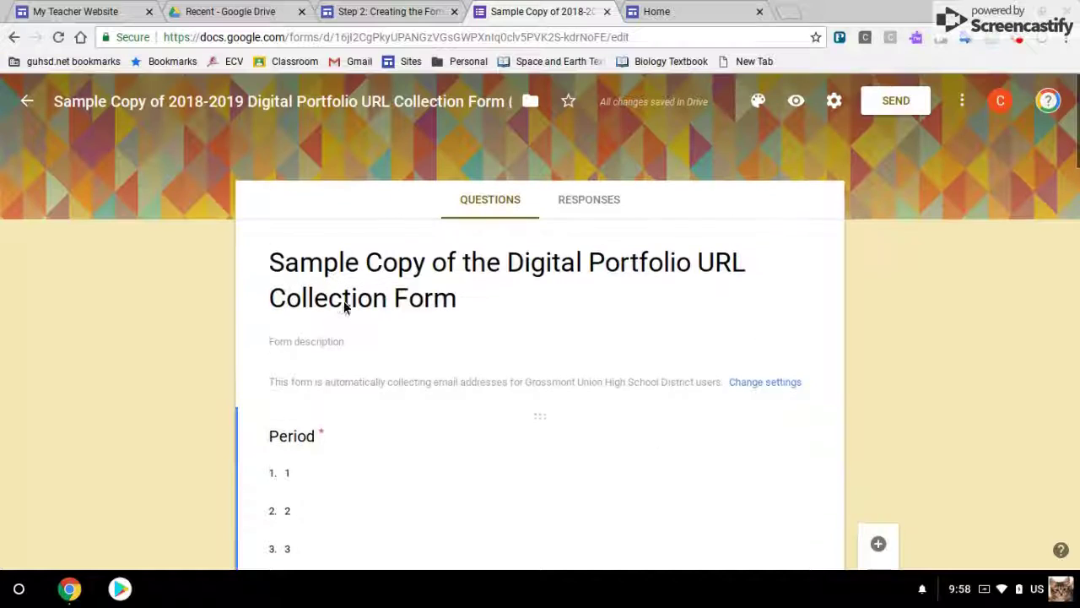
pyautogui.click(384, 21)
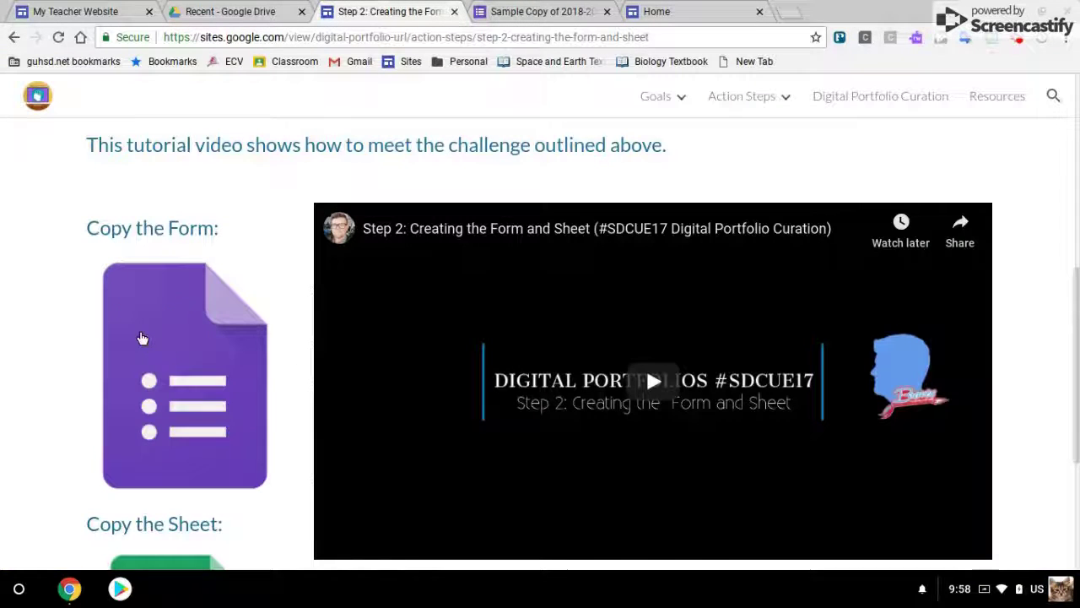
pyautogui.scroll(-3, 143, 341)
pyautogui.scroll(-3, 147, 344)
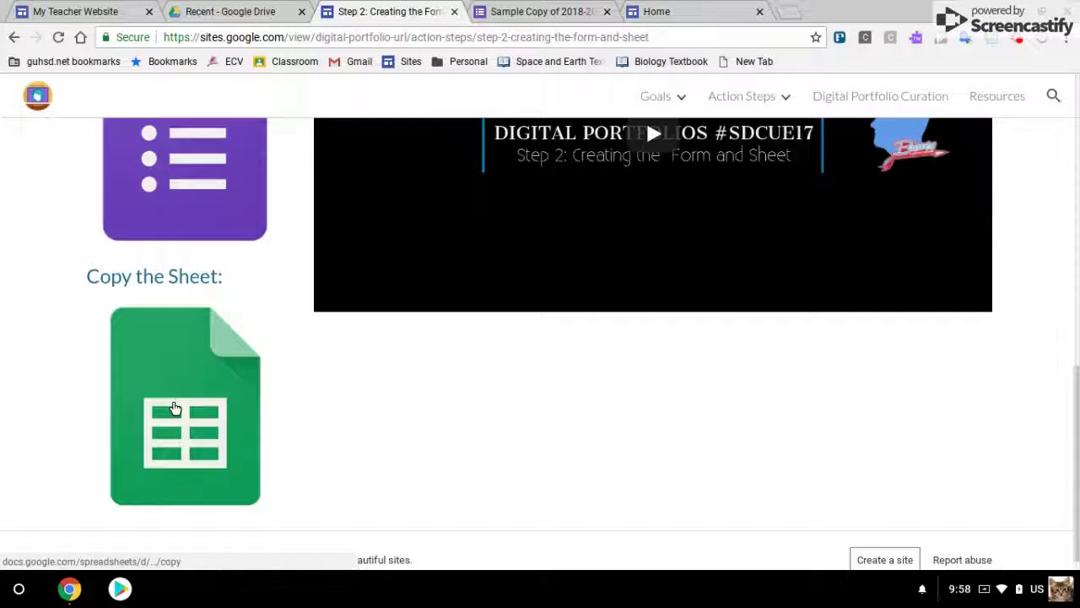
pyautogui.click(173, 410)
pyautogui.click(301, 369)
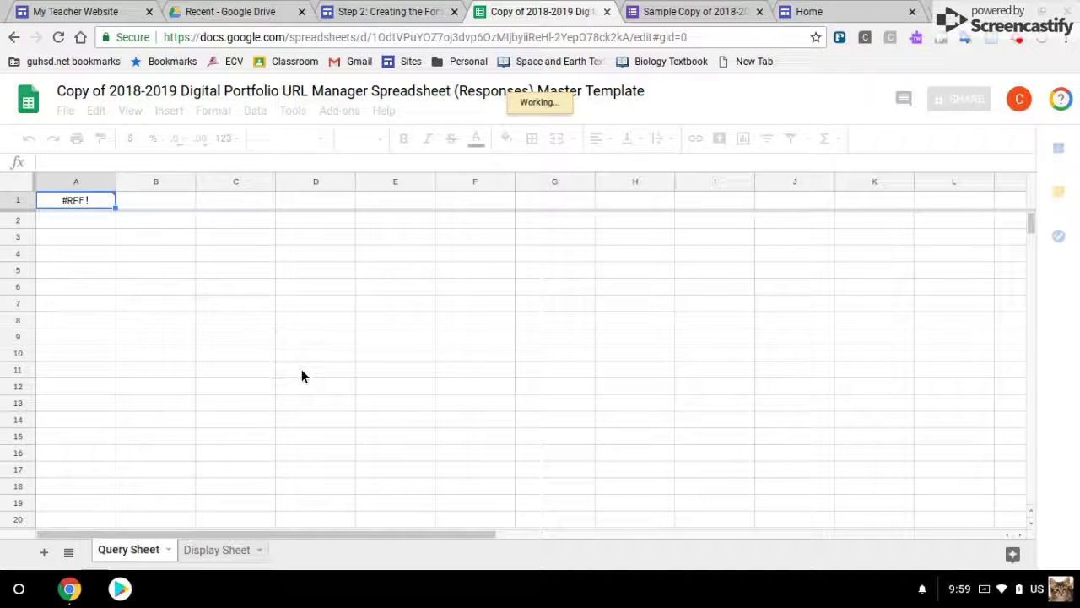
# Prefix the copied spreadsheet's title with 'Sample' and inspect the broken formula in A1.
pyautogui.click(330, 284)
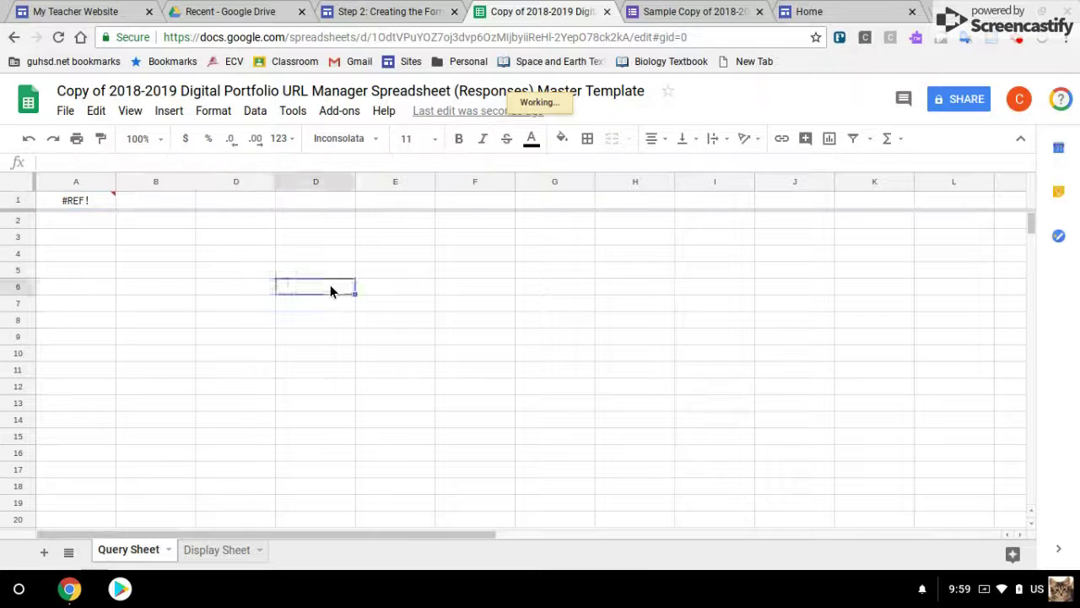
pyautogui.click(236, 237)
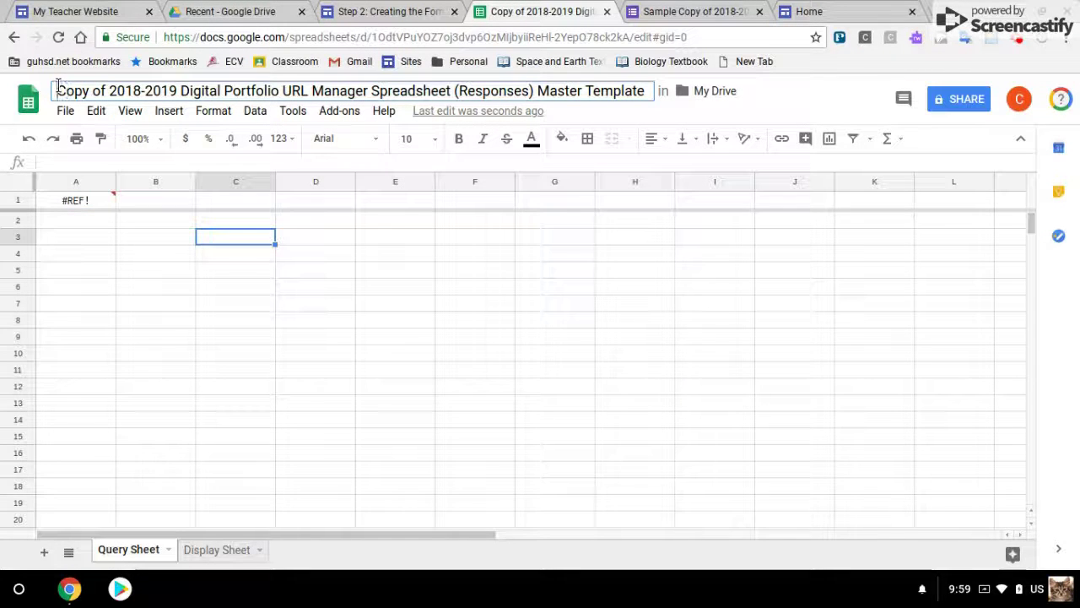
pyautogui.write('Sample')
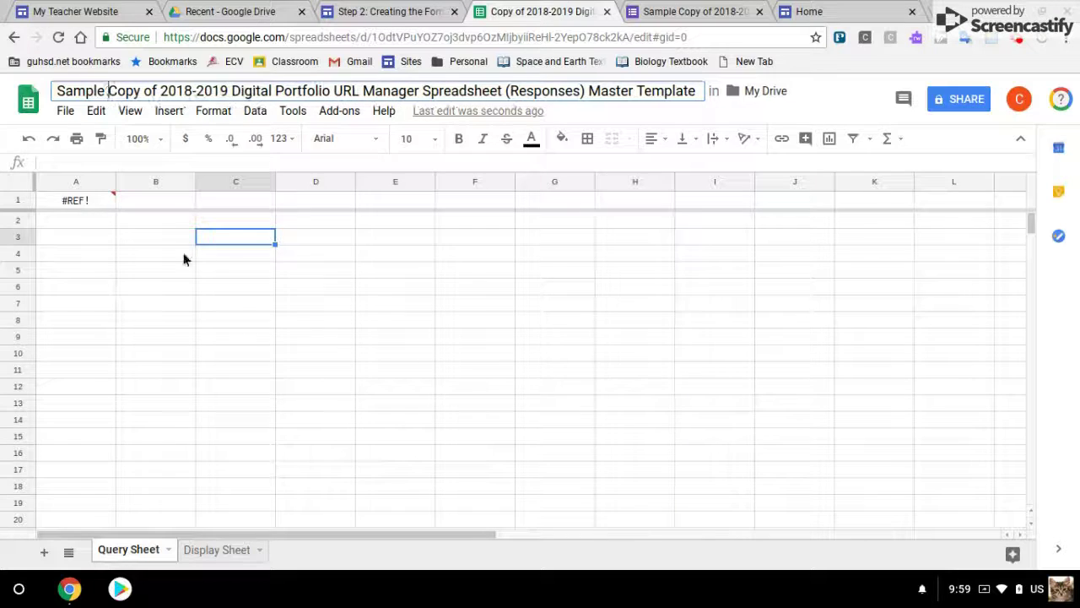
pyautogui.press('Return')
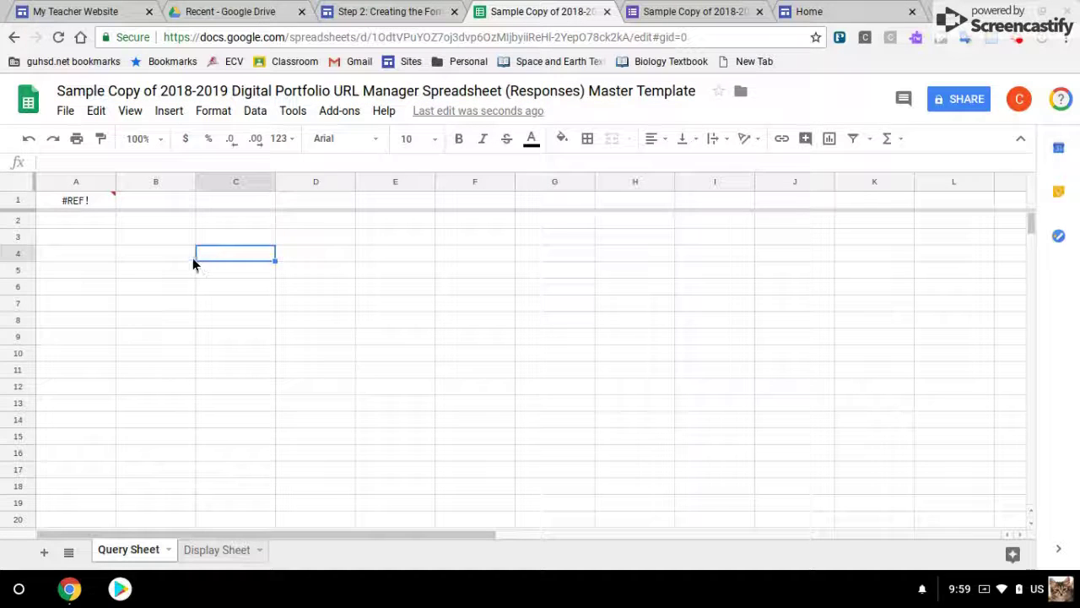
pyautogui.click(70, 199)
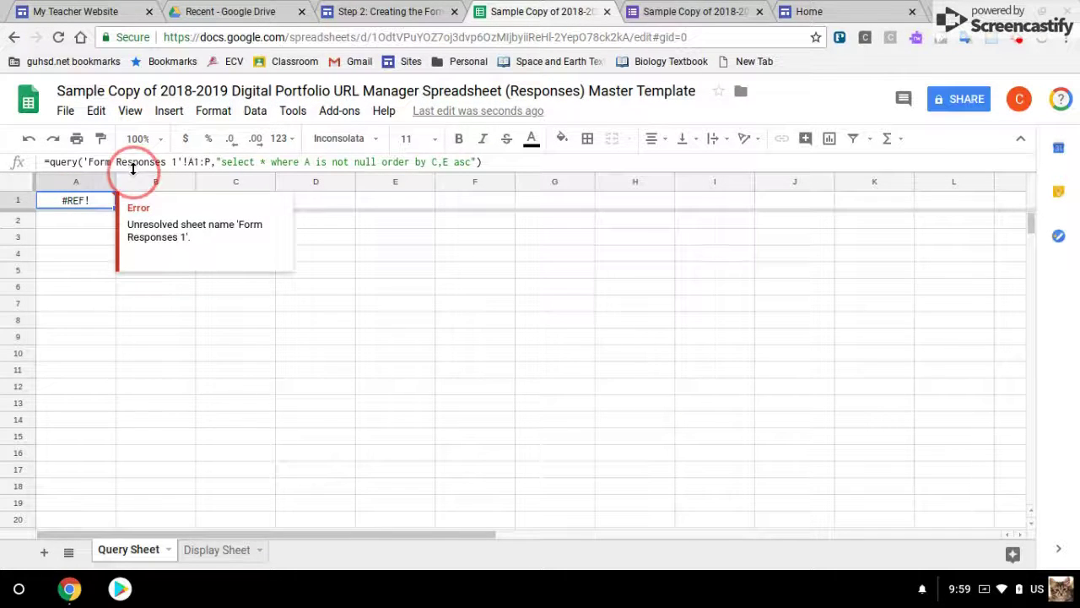
# Check the Step 2 instructions, then return to the copied form's editor.
pyautogui.hotkey('ctrl', 'shift', 'Tab')
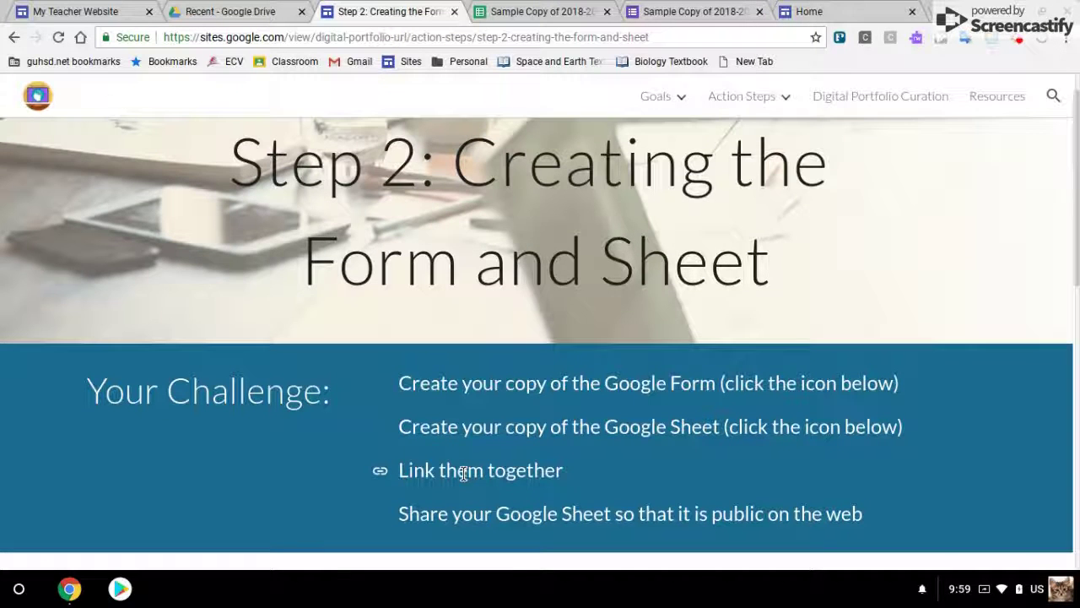
pyautogui.click(683, 14)
pyautogui.click(536, 14)
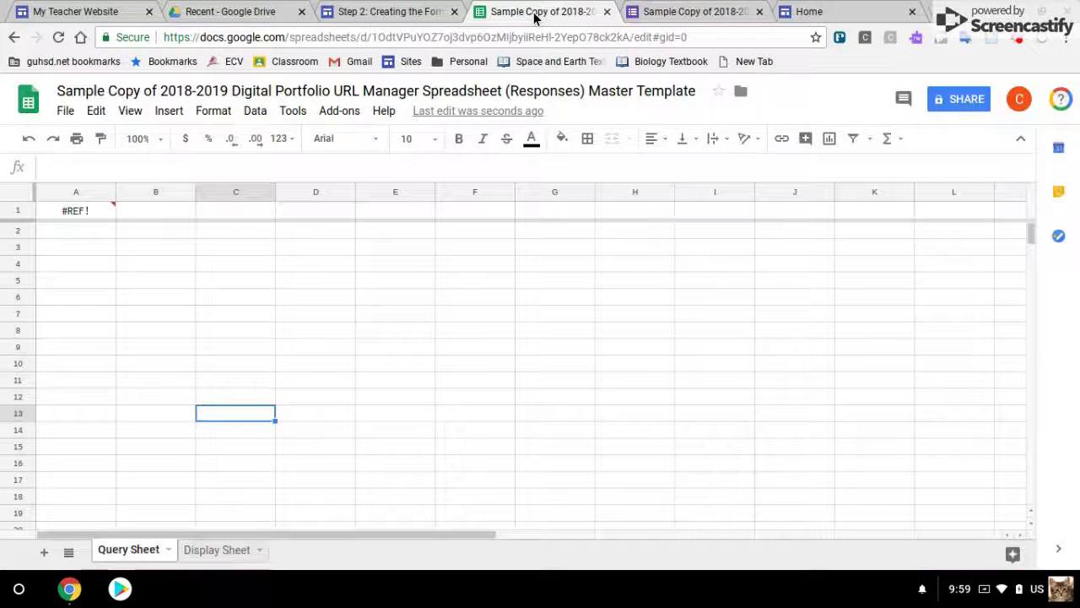
pyautogui.click(682, 14)
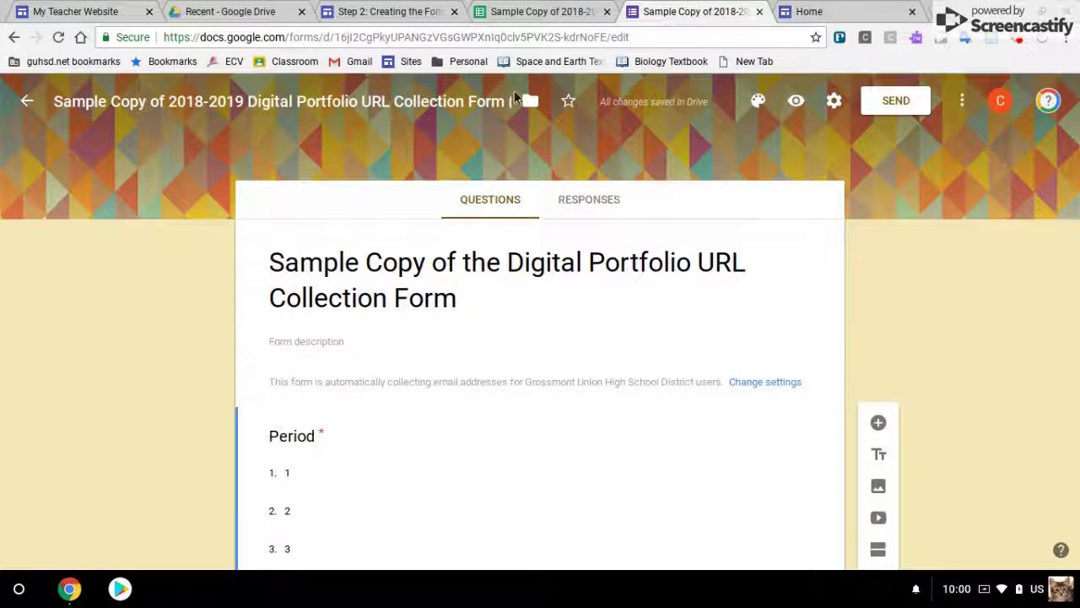
# Link the form's responses to the existing Sample Copy spreadsheet, then return to Questions.
pyautogui.click(588, 203)
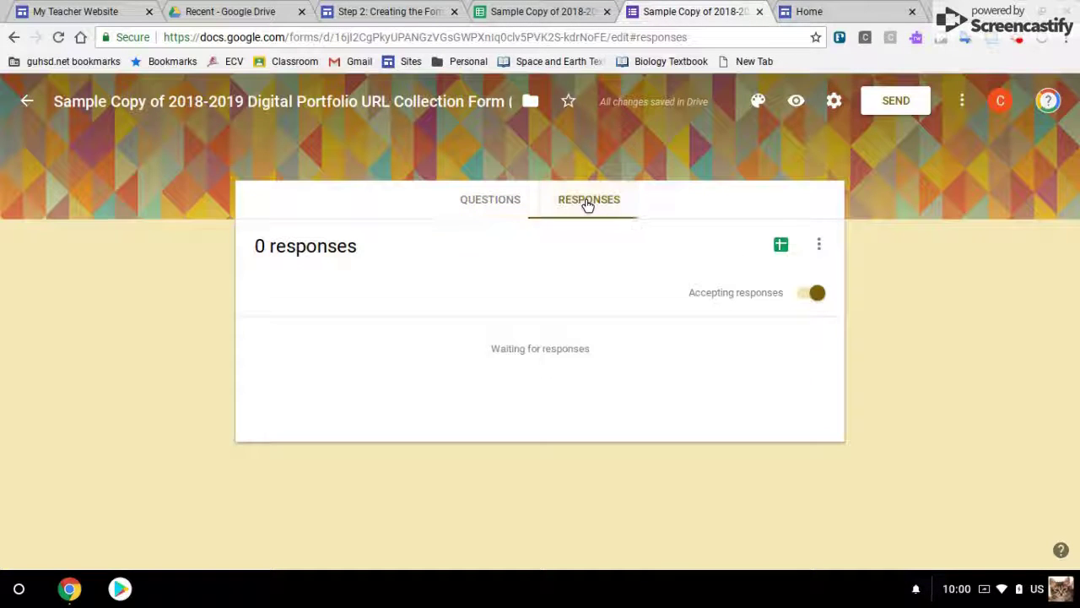
pyautogui.click(818, 247)
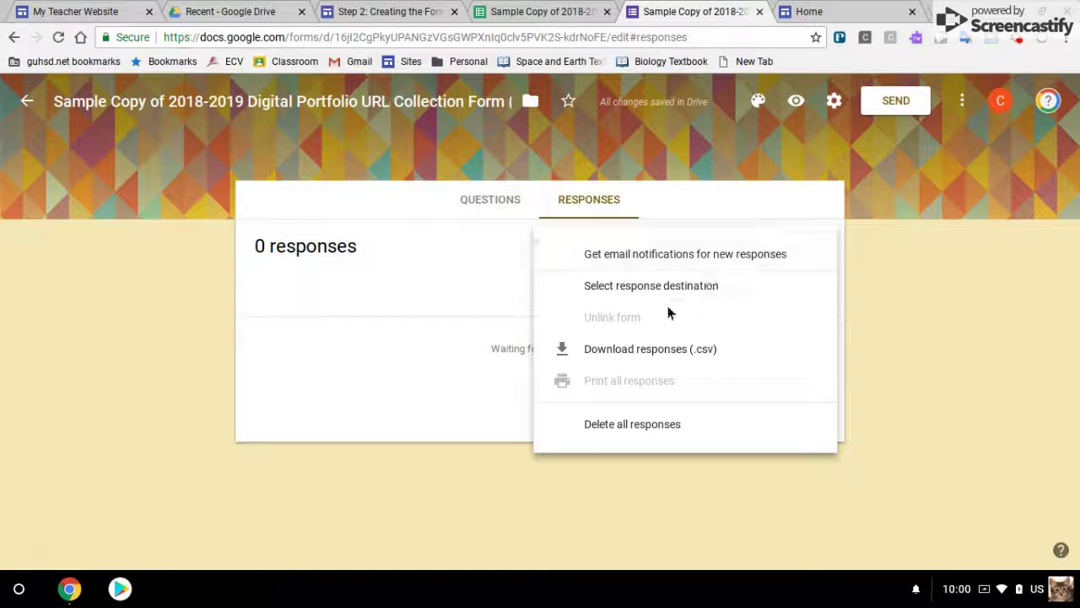
pyautogui.click(603, 287)
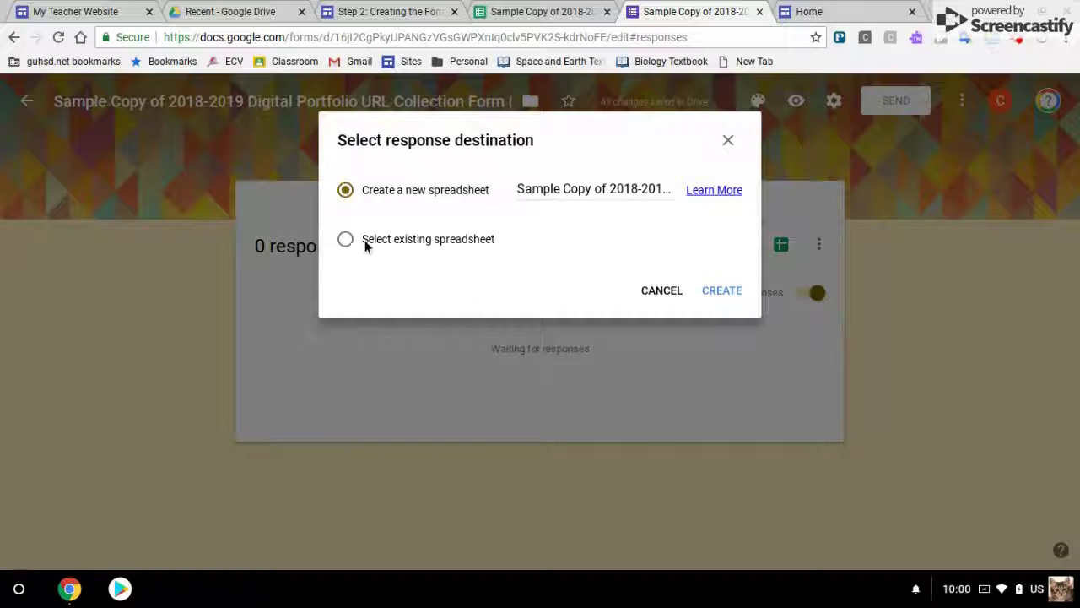
pyautogui.click(345, 240)
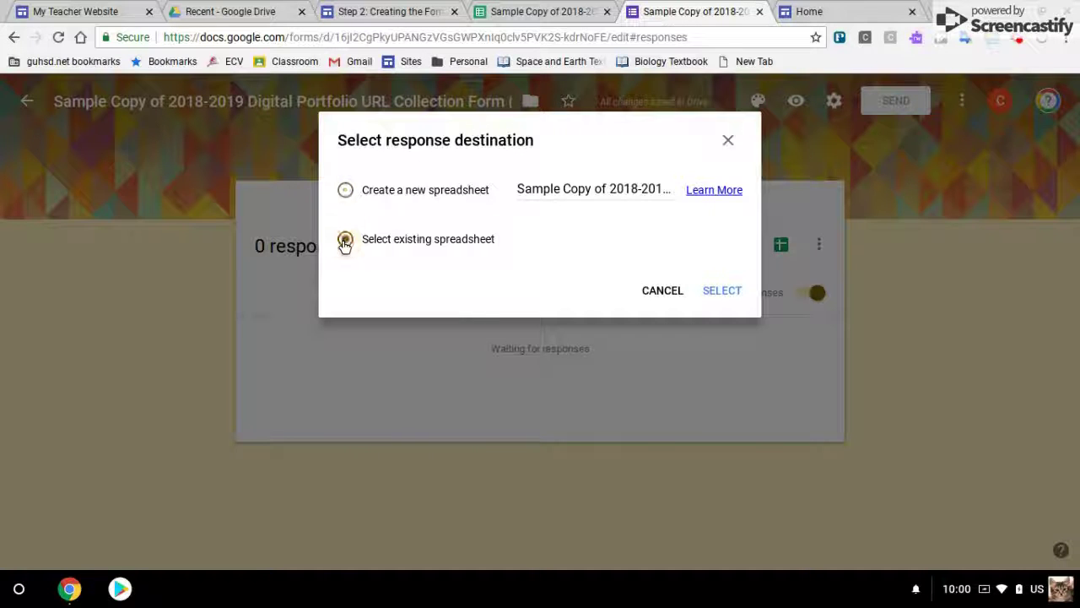
pyautogui.click(721, 292)
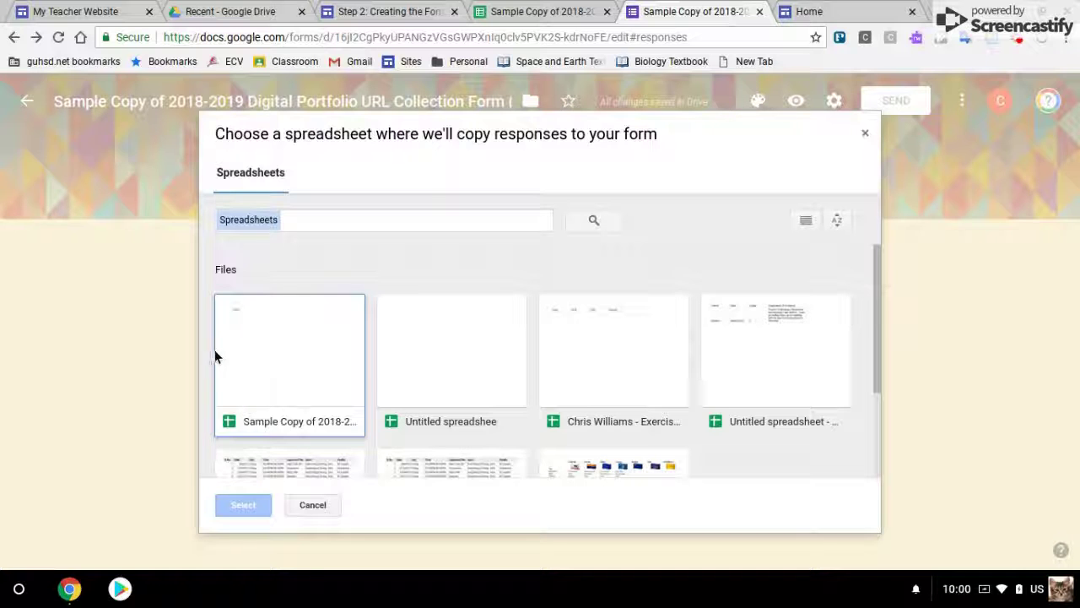
pyautogui.click(310, 399)
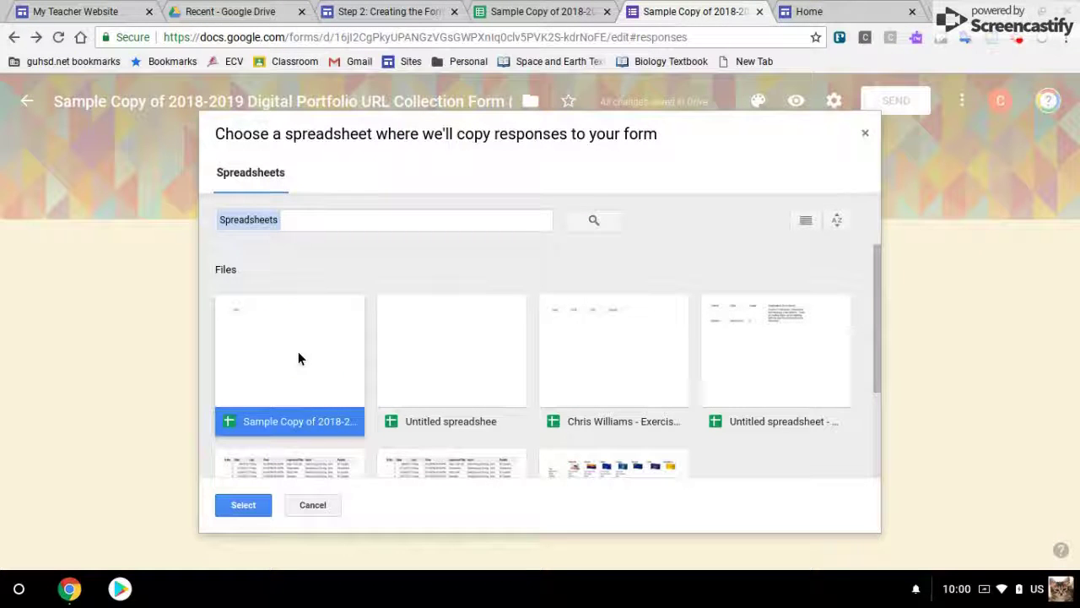
pyautogui.click(251, 511)
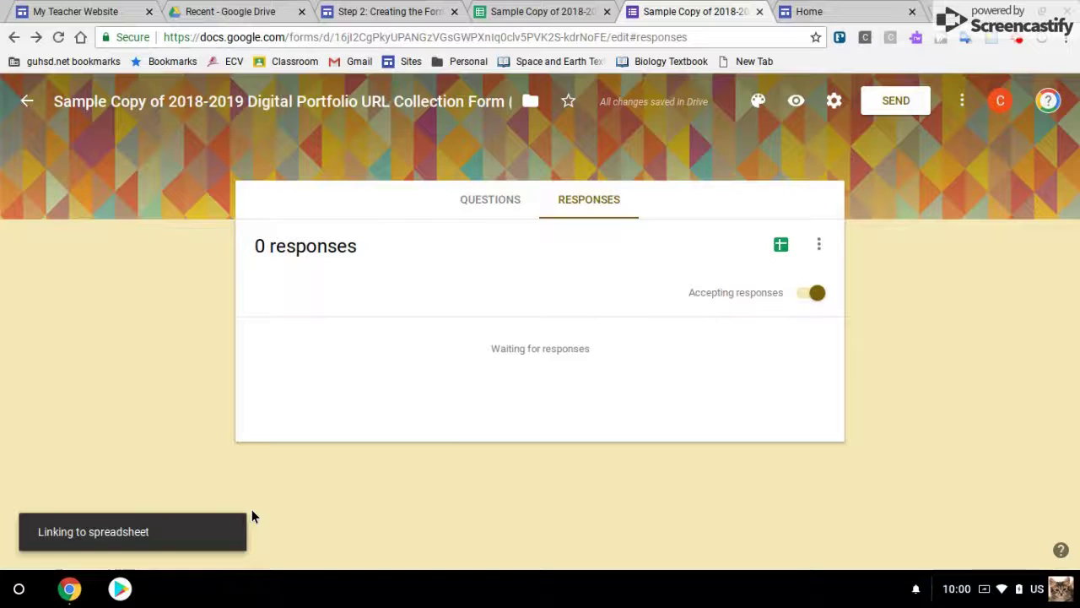
pyautogui.click(482, 203)
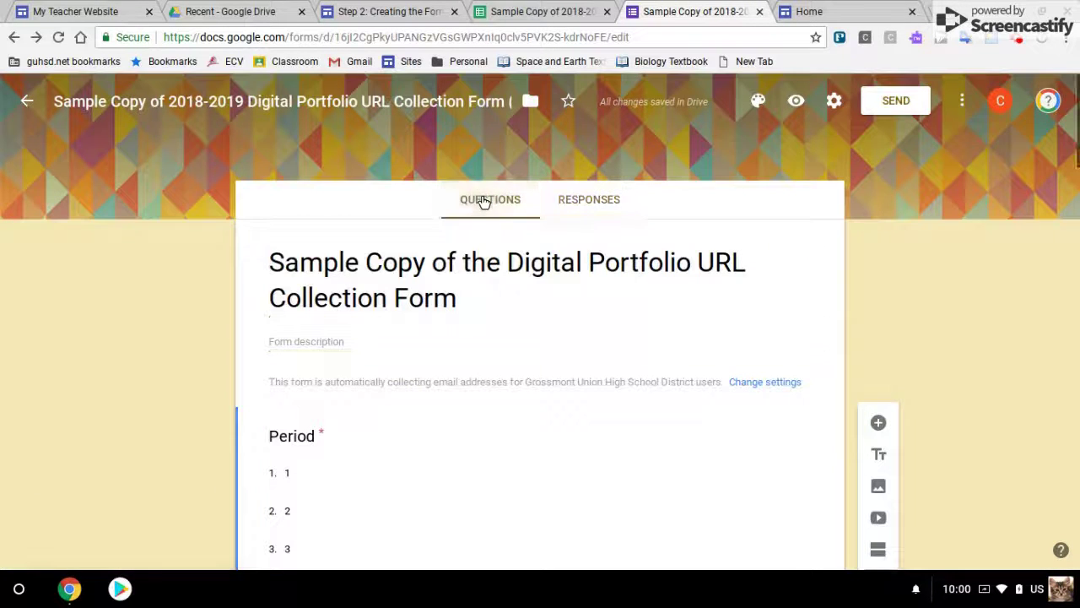
# View the new Form Responses 1 sheet in the response spreadsheet.
pyautogui.click(541, 11)
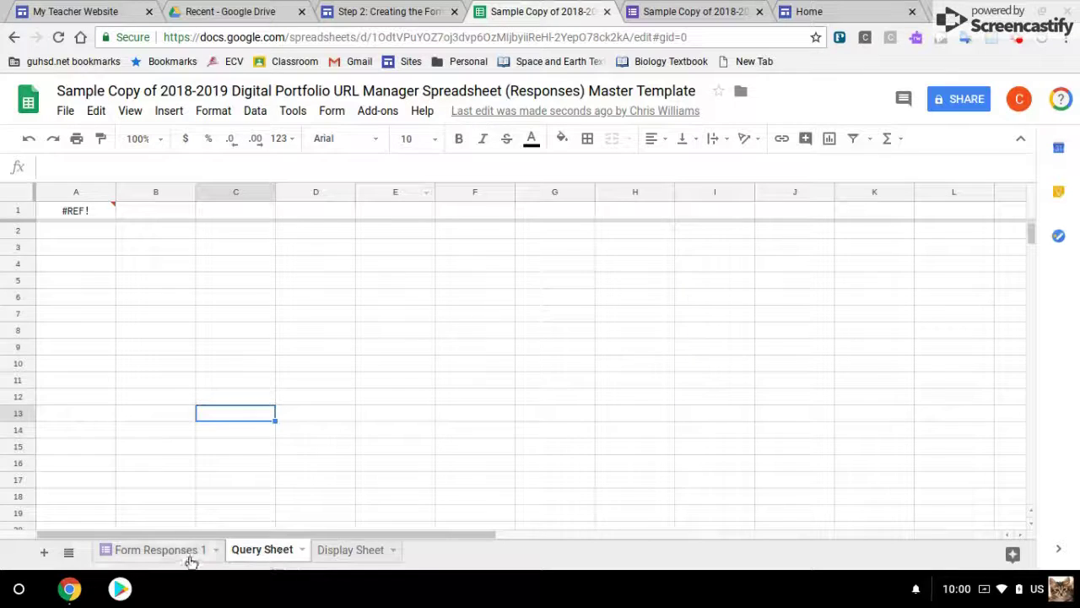
pyautogui.click(129, 553)
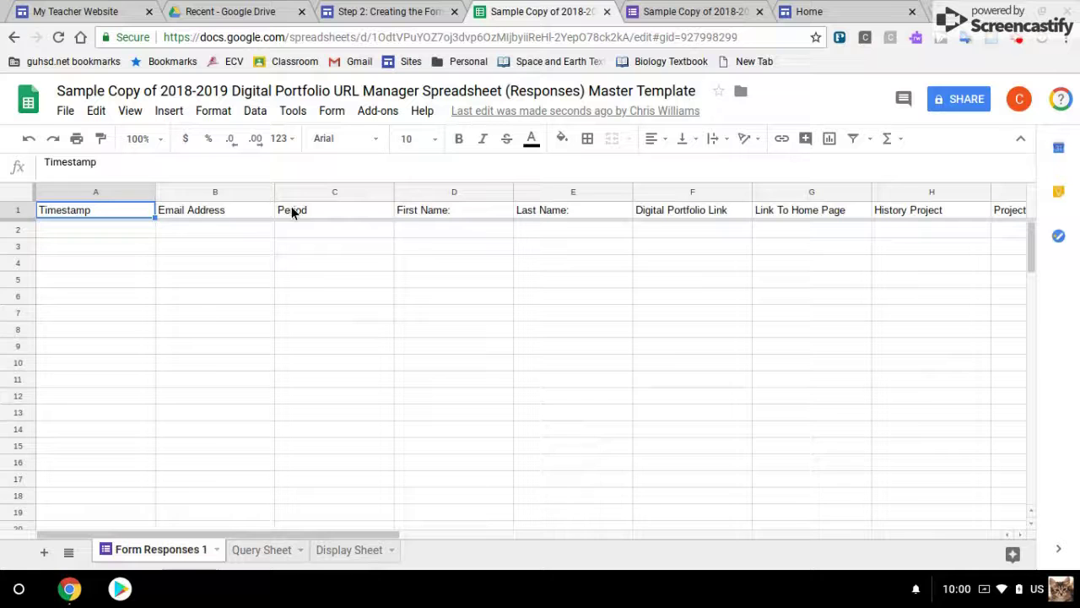
pyautogui.click(696, 11)
pyautogui.click(568, 8)
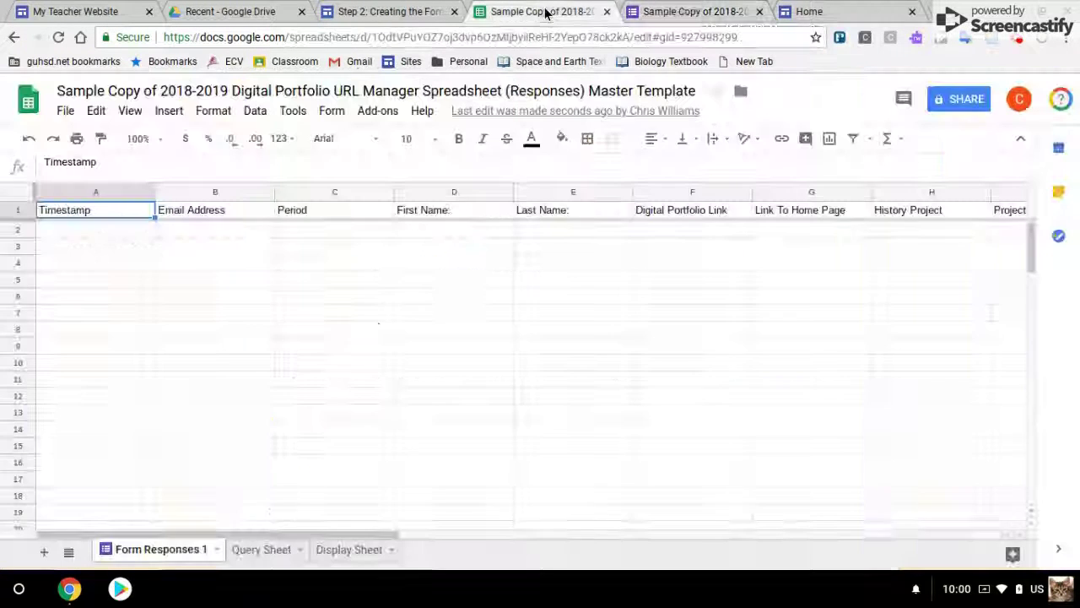
# Re-enter the #REF! query formula in Query Sheet cell A1 so it resolves.
pyautogui.click(272, 555)
pyautogui.click(65, 205)
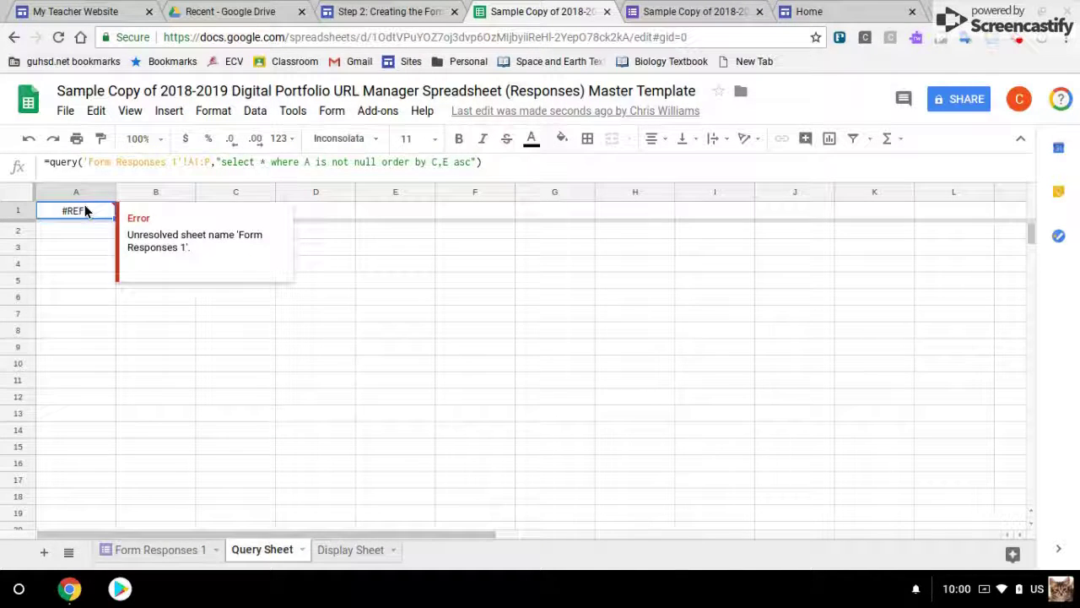
pyautogui.doubleClick(85, 211)
pyautogui.press('Return')
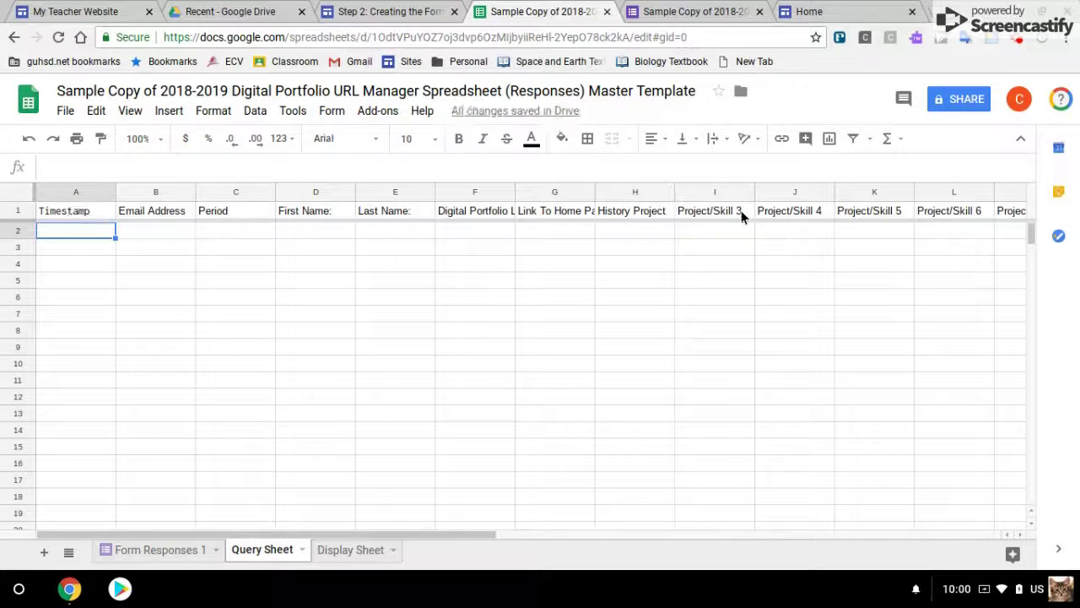
pyautogui.click(177, 550)
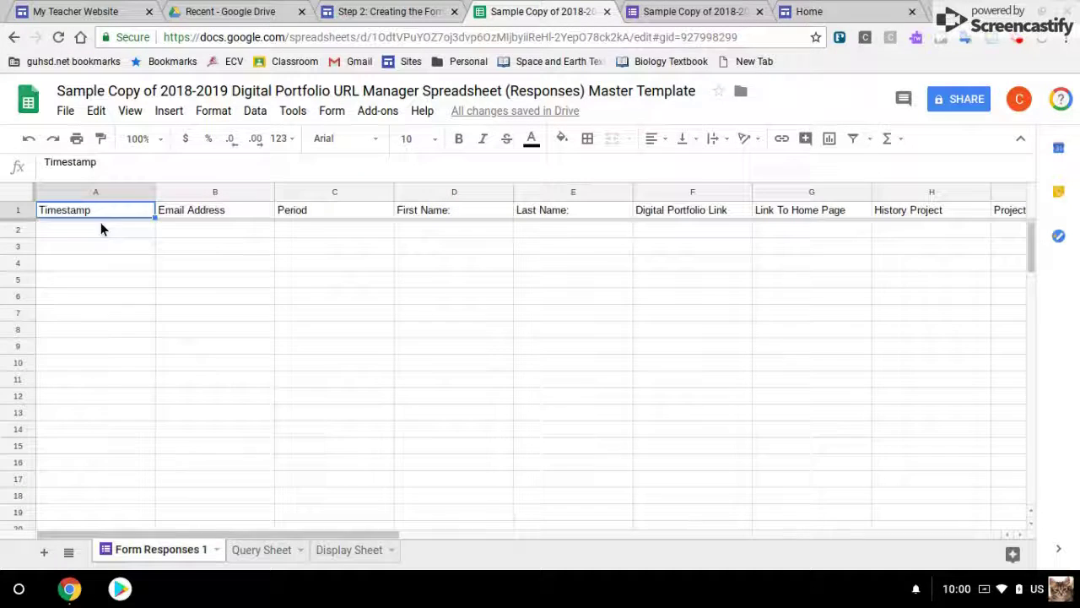
pyautogui.click(350, 17)
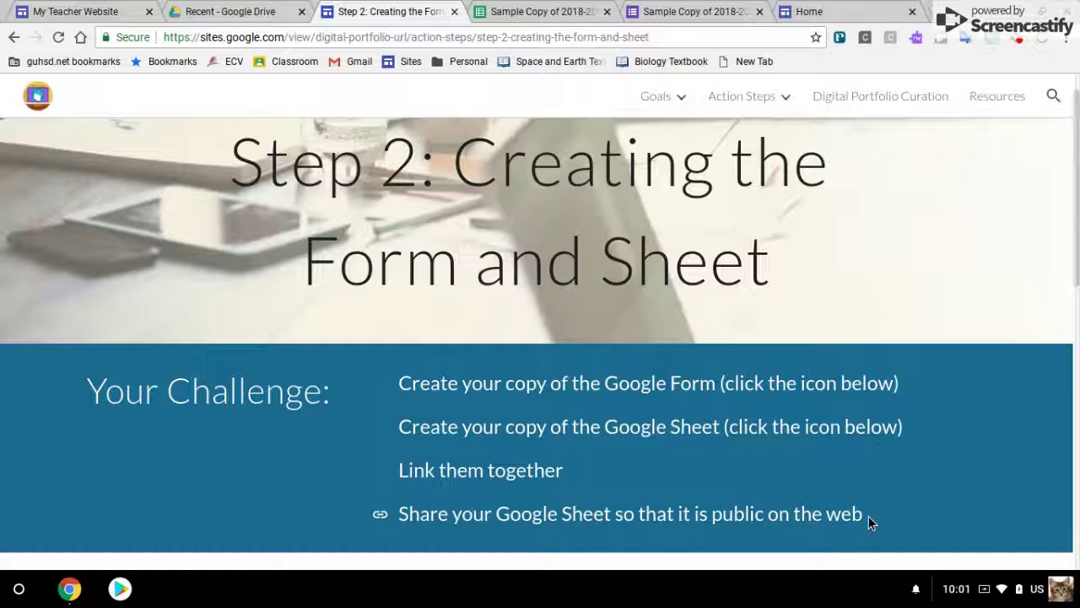
# Set the spreadsheet's link sharing to On - Anyone with the link, Can view, and save.
pyautogui.click(545, 12)
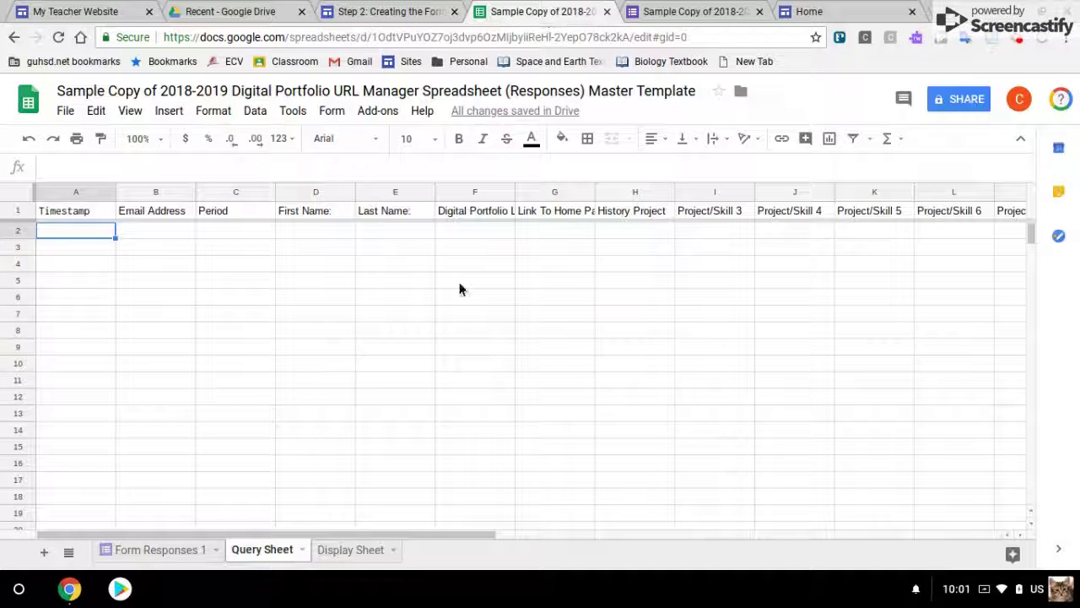
pyautogui.click(559, 331)
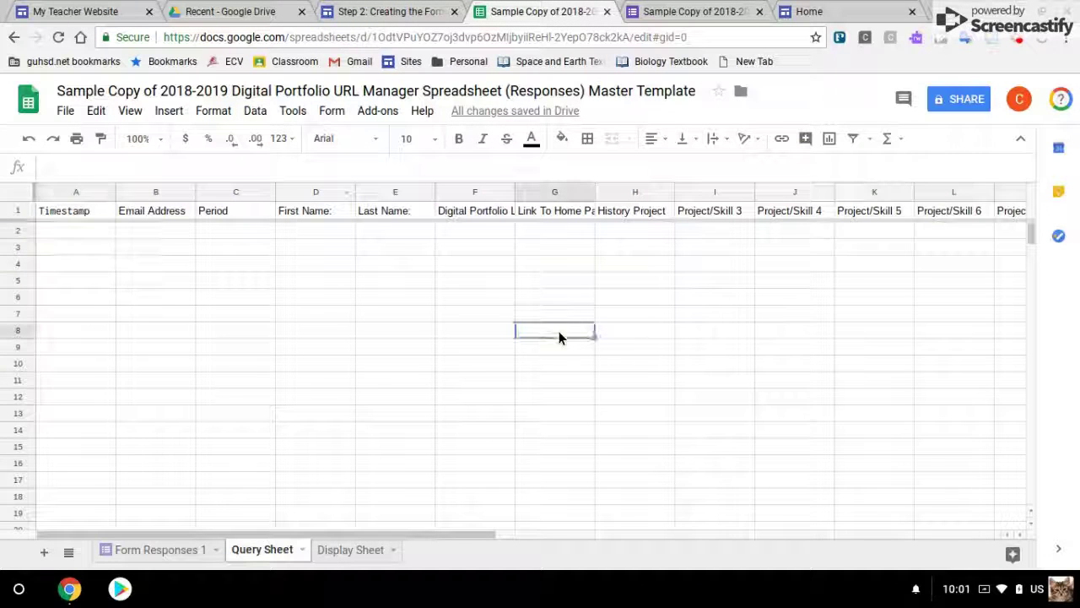
pyautogui.click(951, 100)
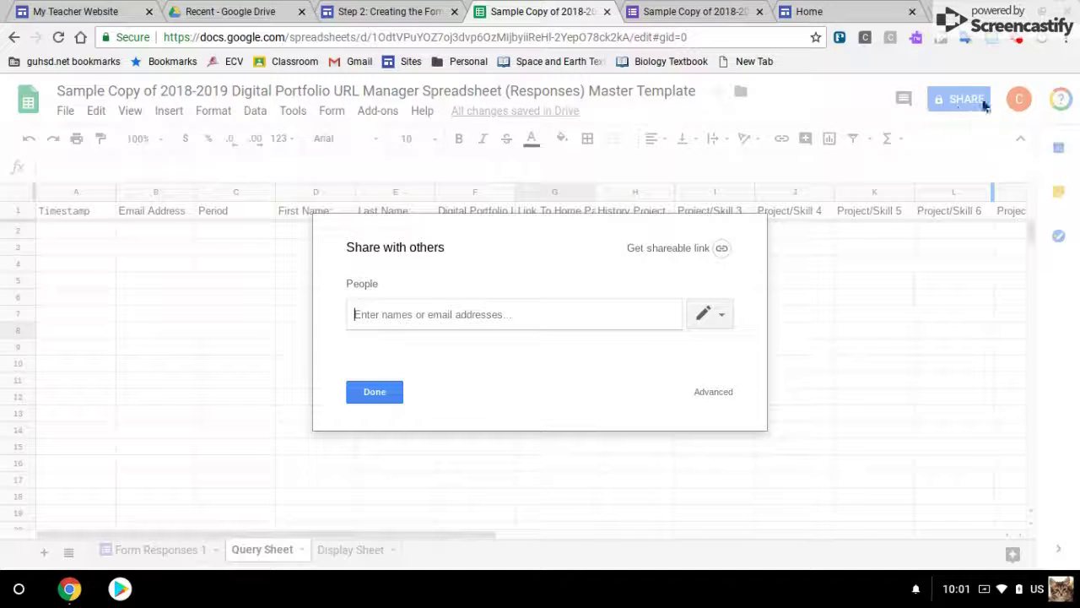
pyautogui.click(711, 393)
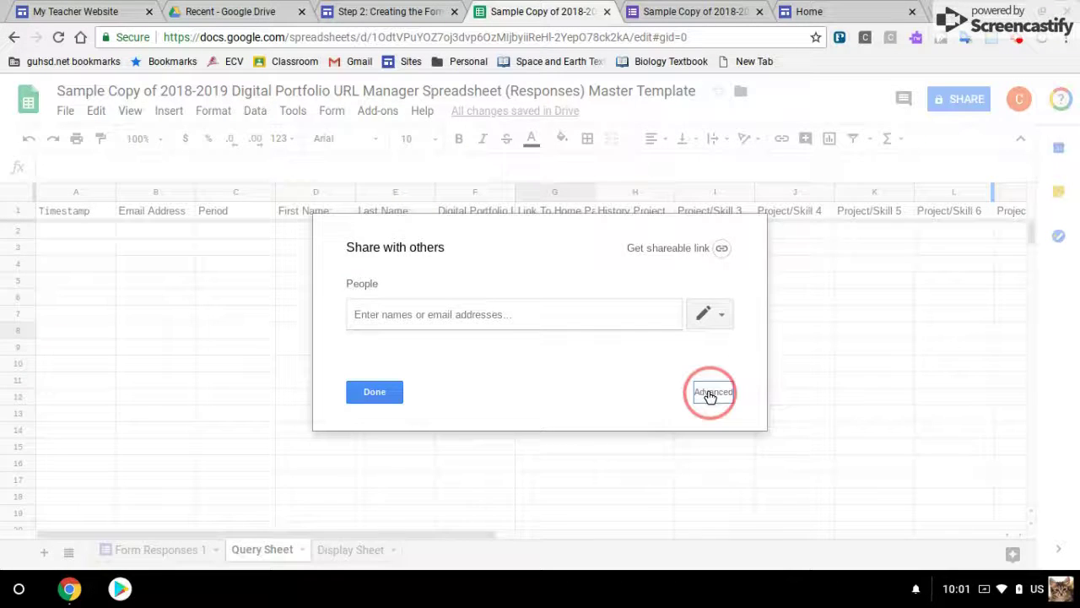
pyautogui.click(685, 241)
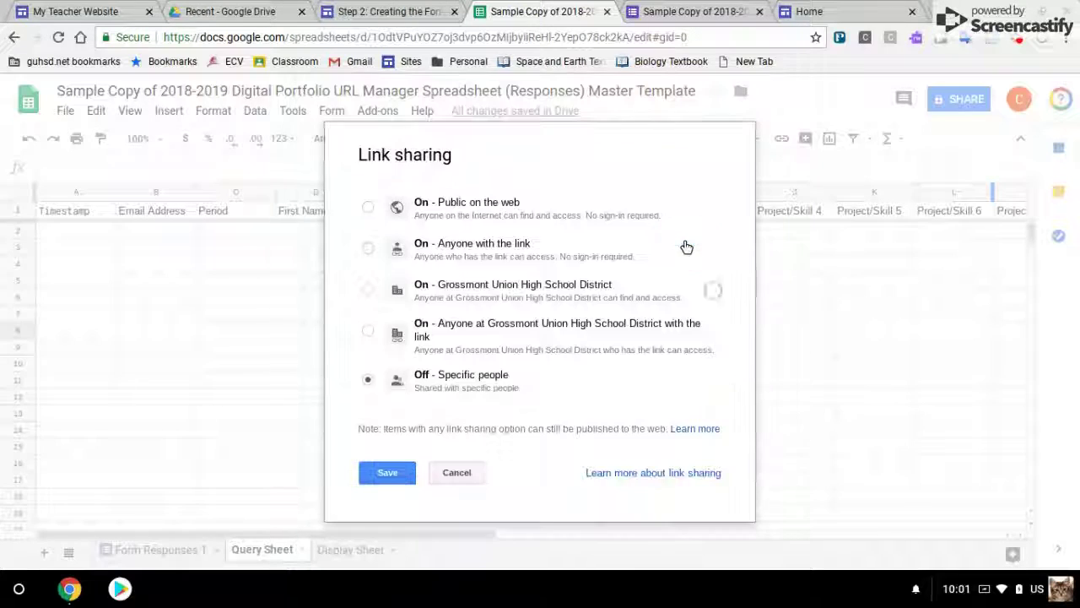
pyautogui.click(368, 208)
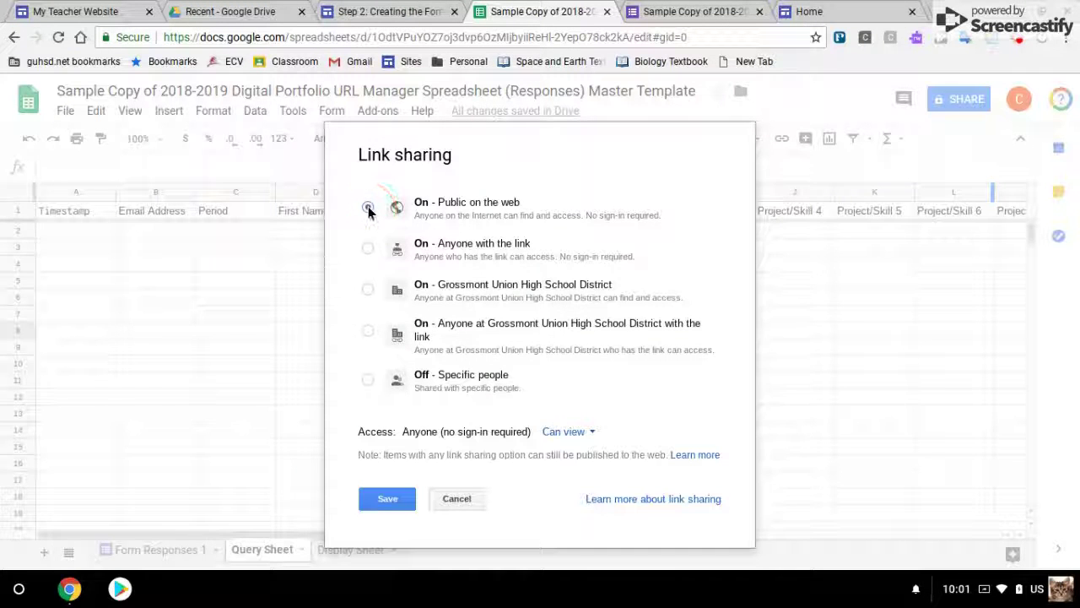
pyautogui.click(368, 248)
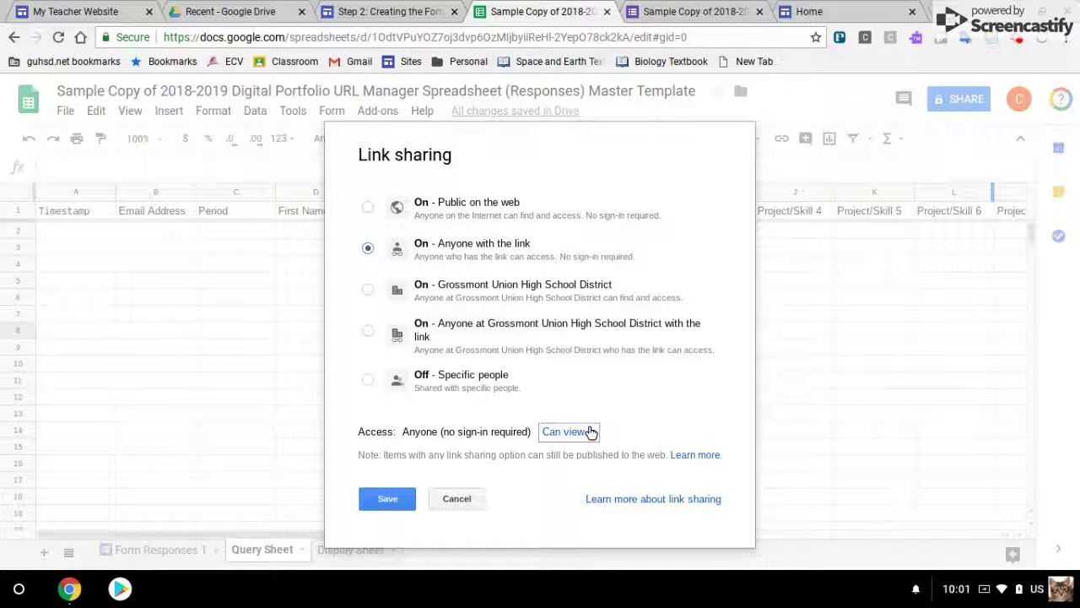
pyautogui.click(375, 497)
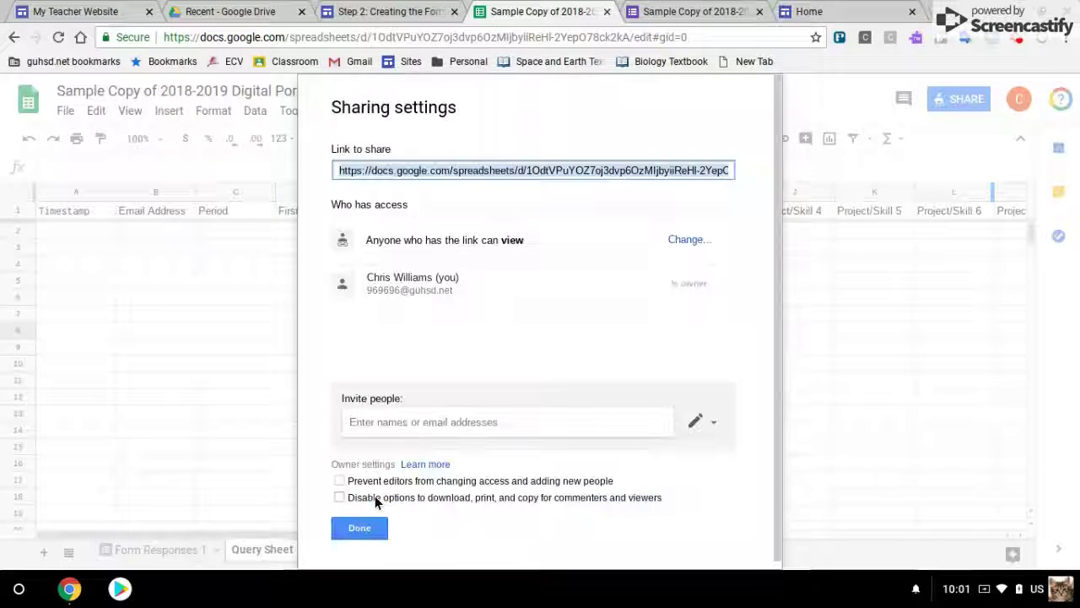
pyautogui.click(368, 524)
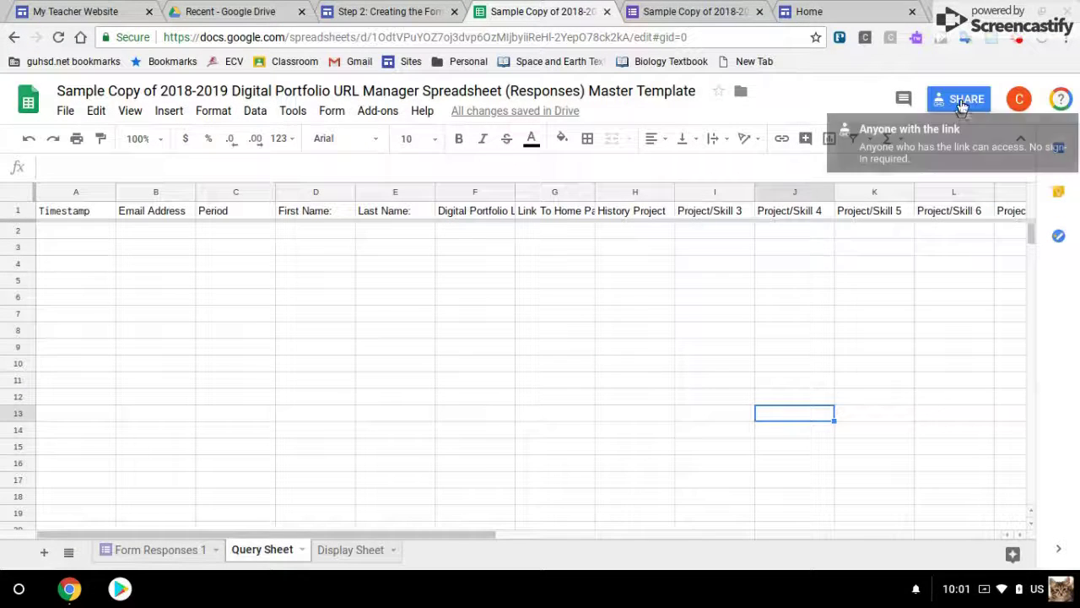
# Check the Form Responses 1 sheet, then switch through the form editor back to the Step 2 page.
pyautogui.click(405, 331)
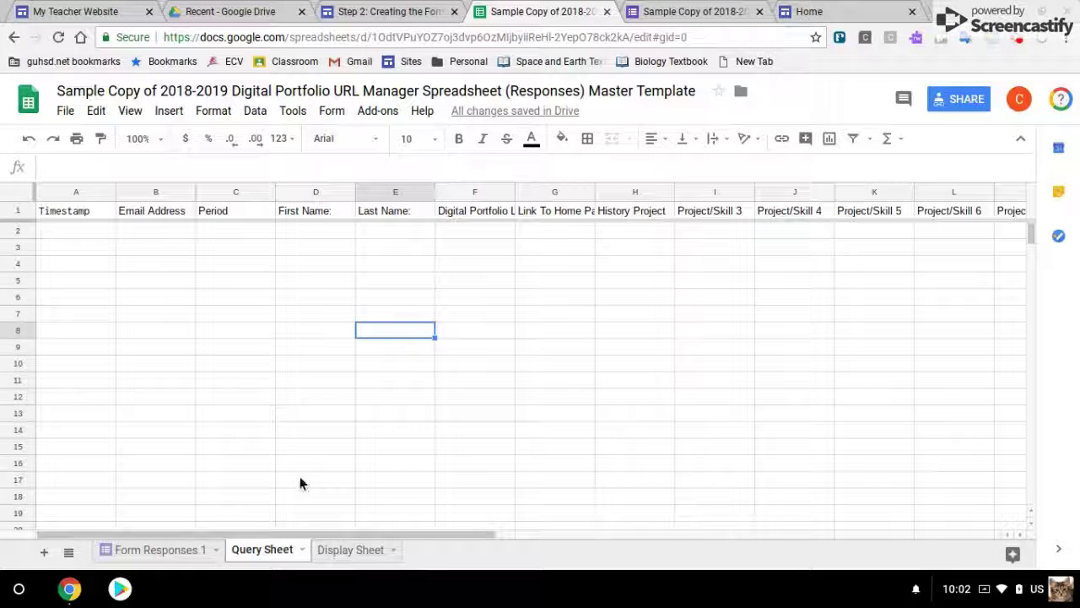
pyautogui.click(141, 550)
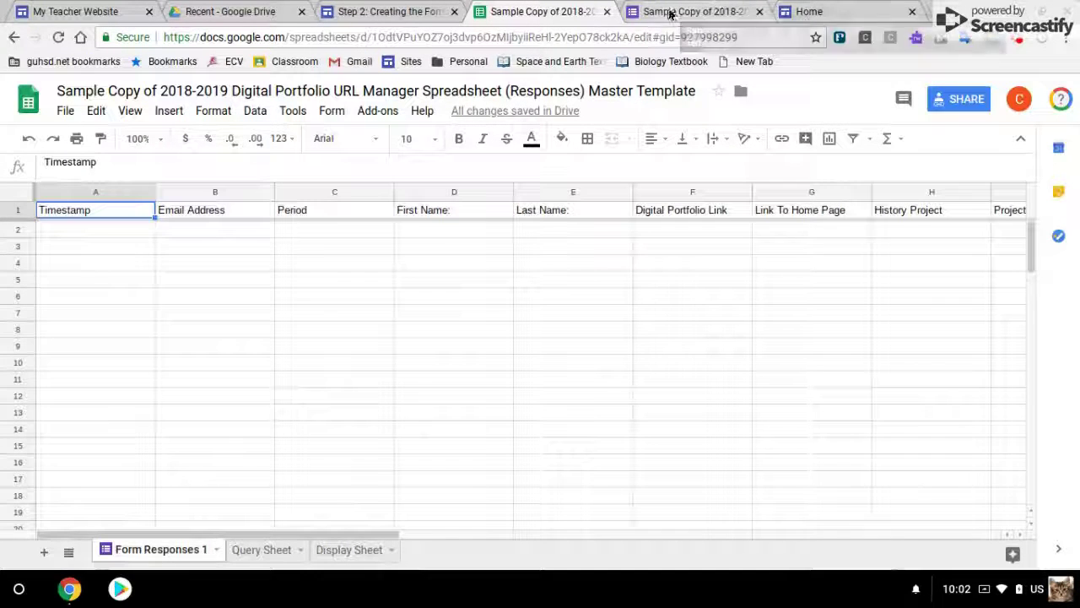
pyautogui.click(688, 12)
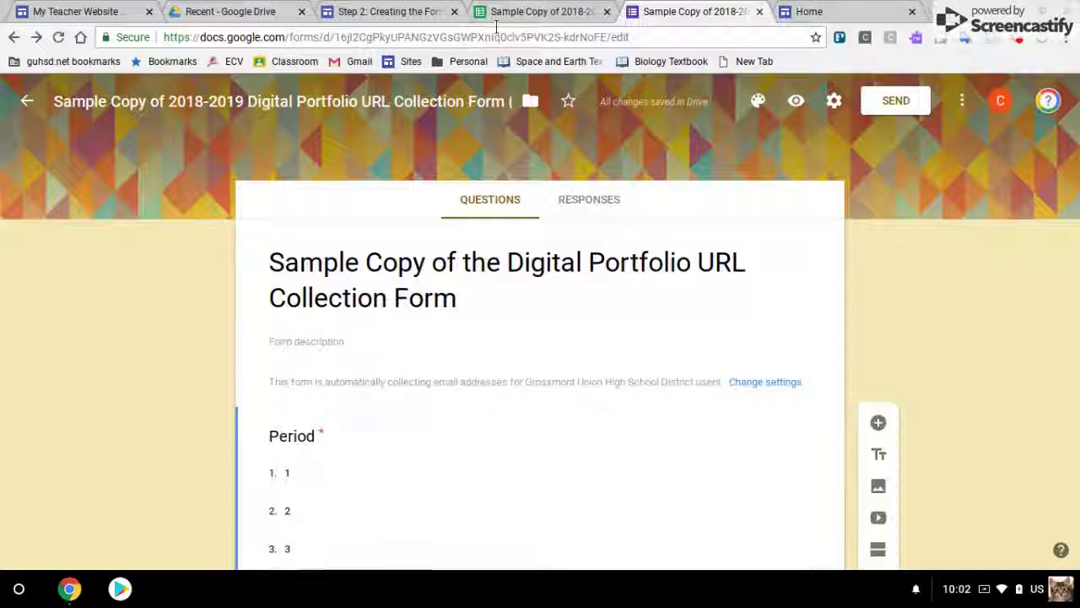
pyautogui.click(363, 11)
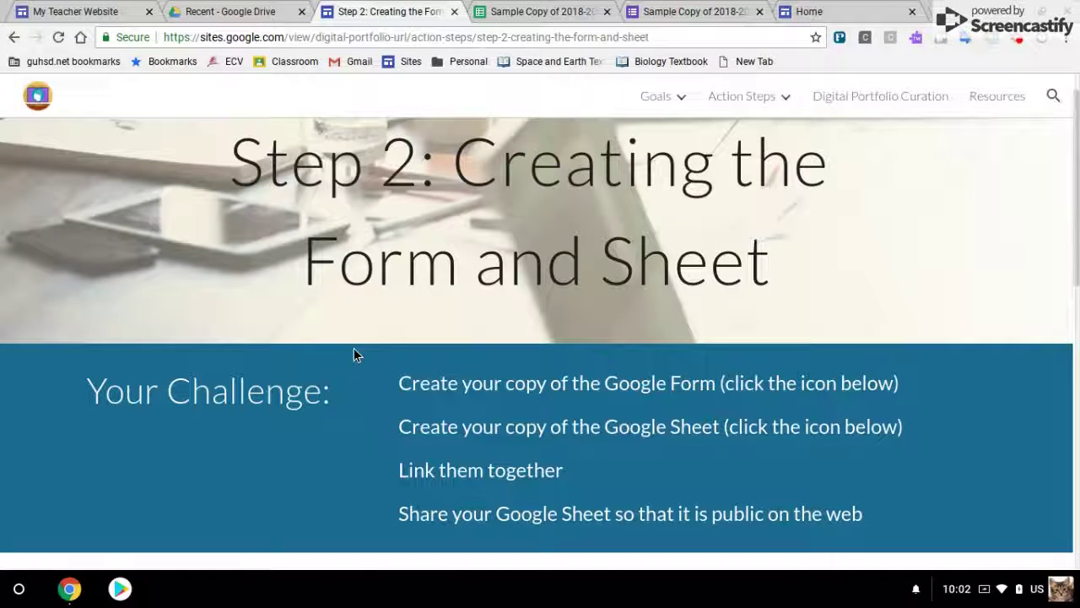